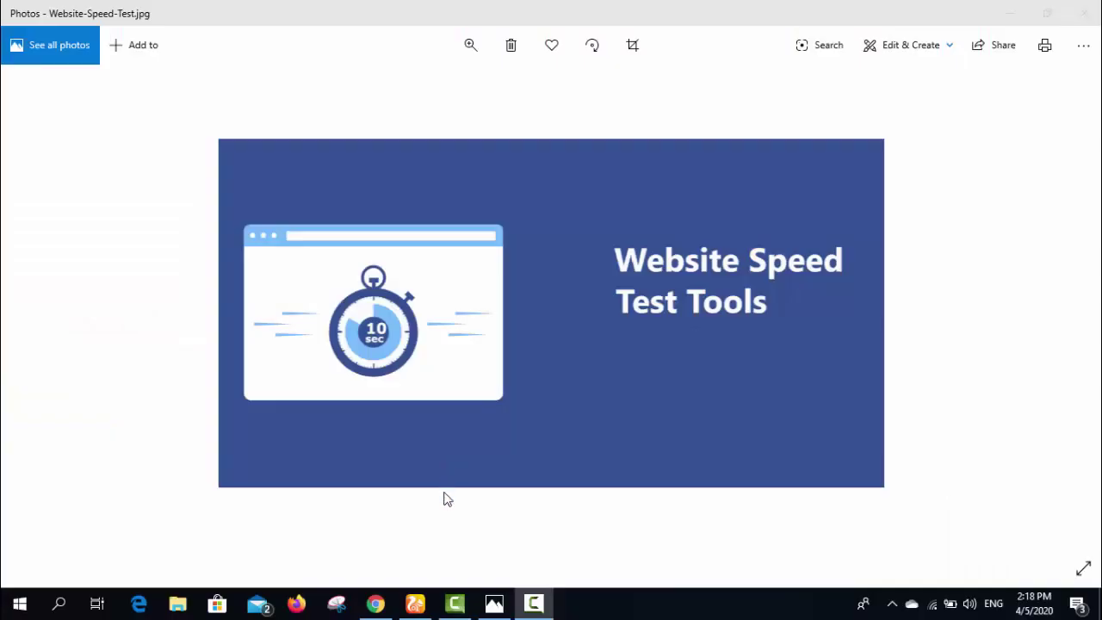
Switch to Chrome, search Google for "website speed checker", and look through the speed test tools in the results
click(376, 605)
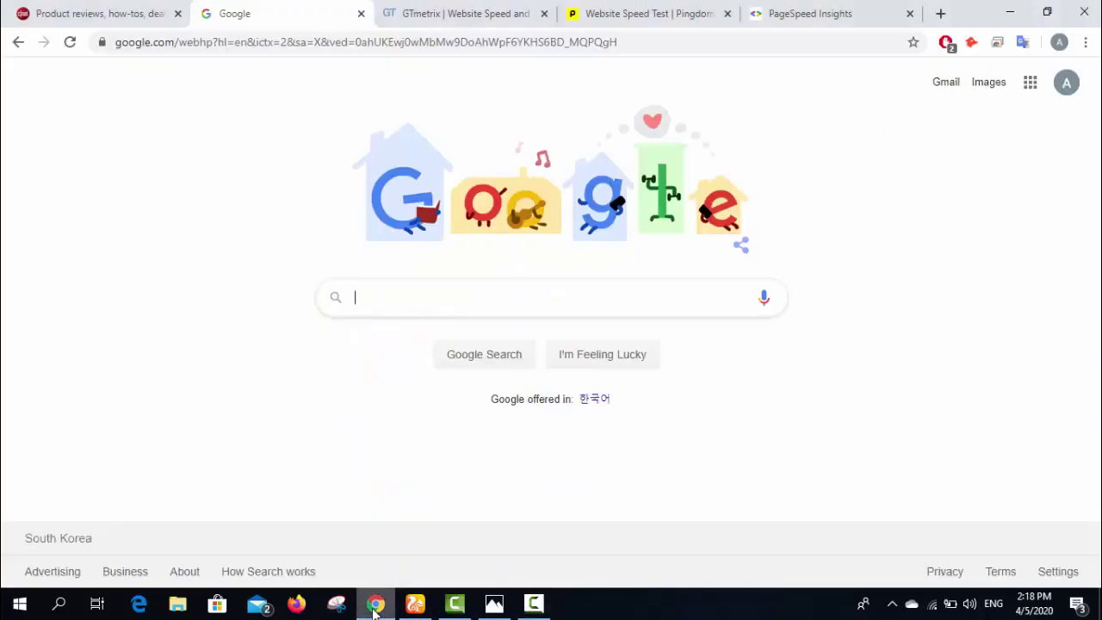
click(491, 297)
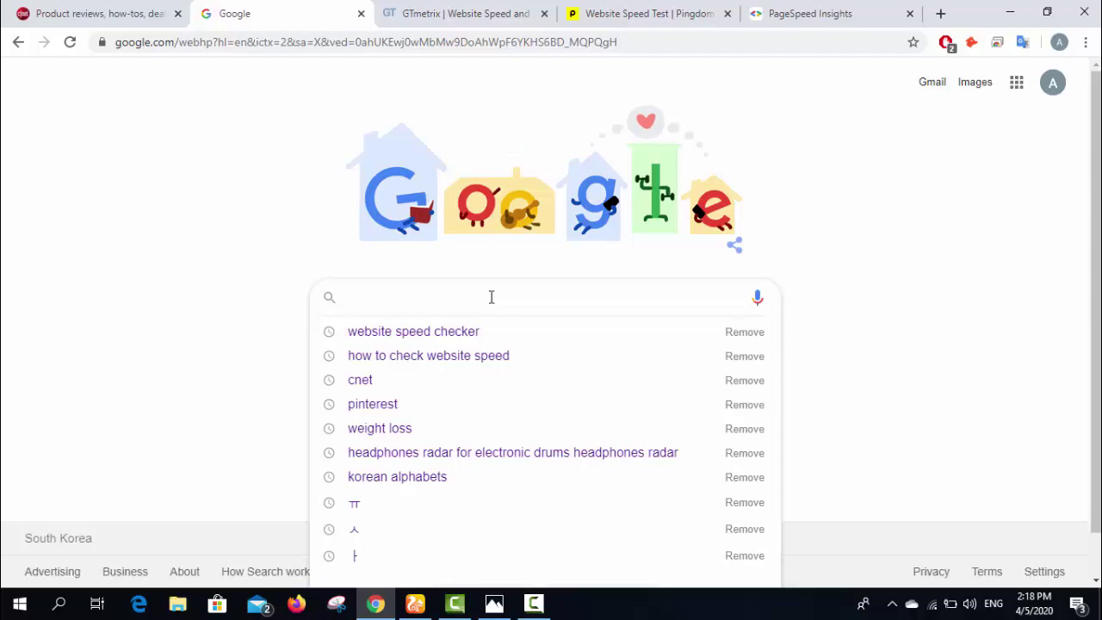
click(416, 338)
scroll(336, 347, down, 1)
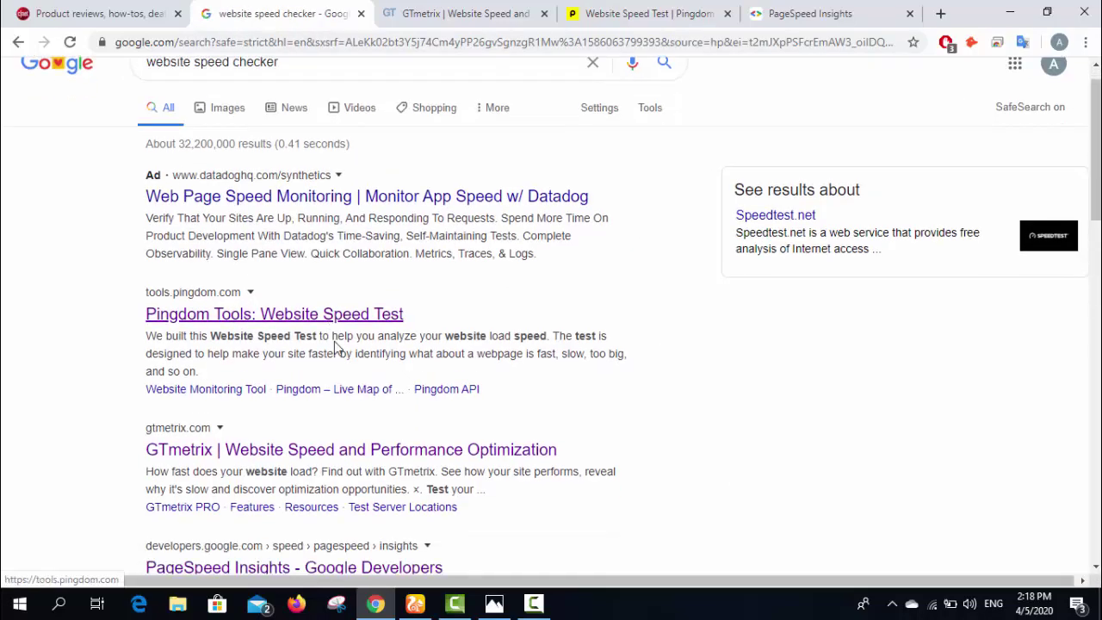
scroll(409, 312, down, 2)
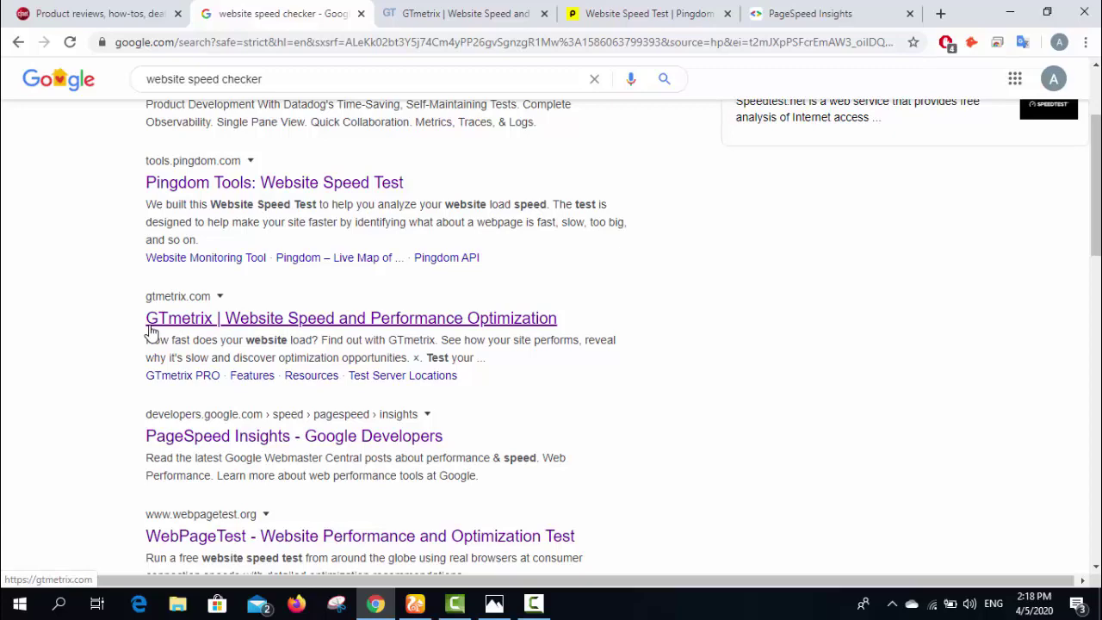
scroll(151, 331, up, 1)
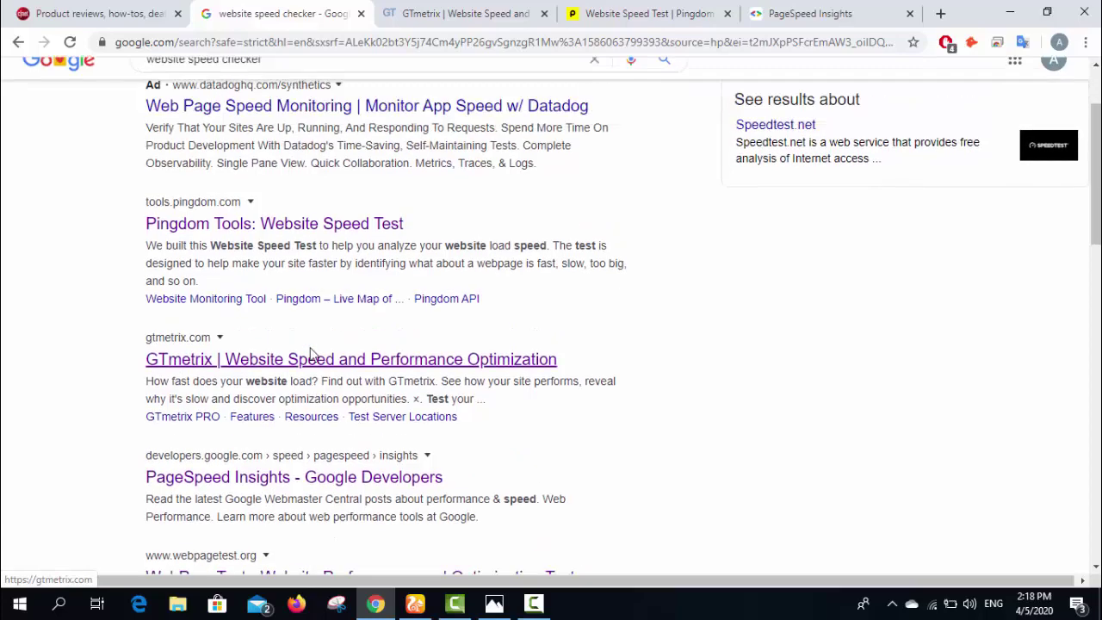
scroll(196, 275, down, 3)
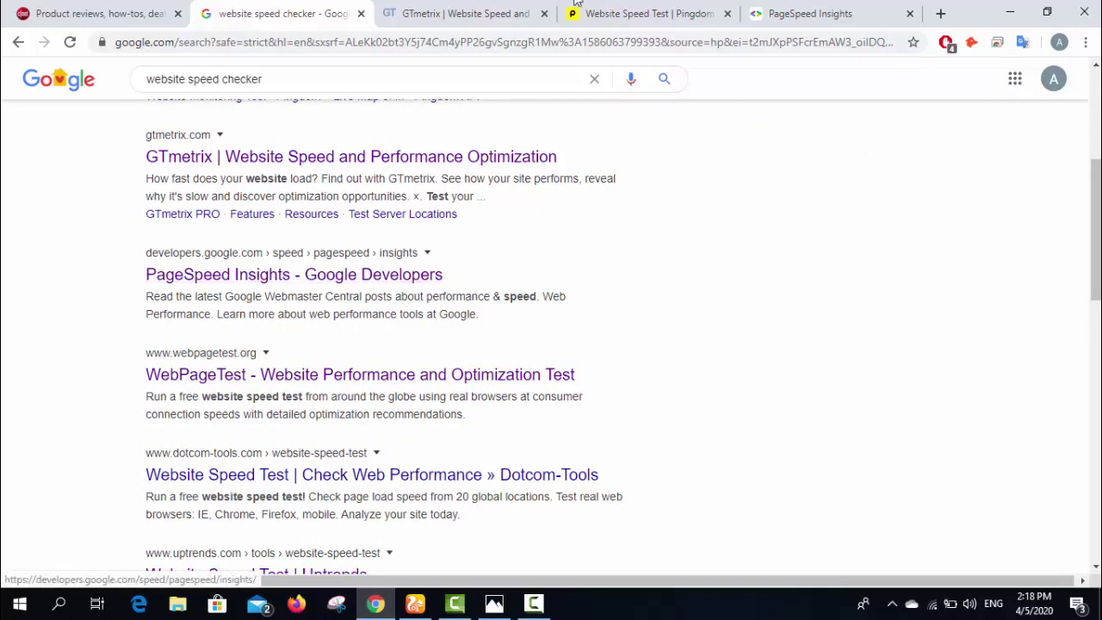
Look over the already open GTmetrix, Pingdom and PageSpeed Insights start pages
click(520, 8)
click(620, 10)
click(775, 11)
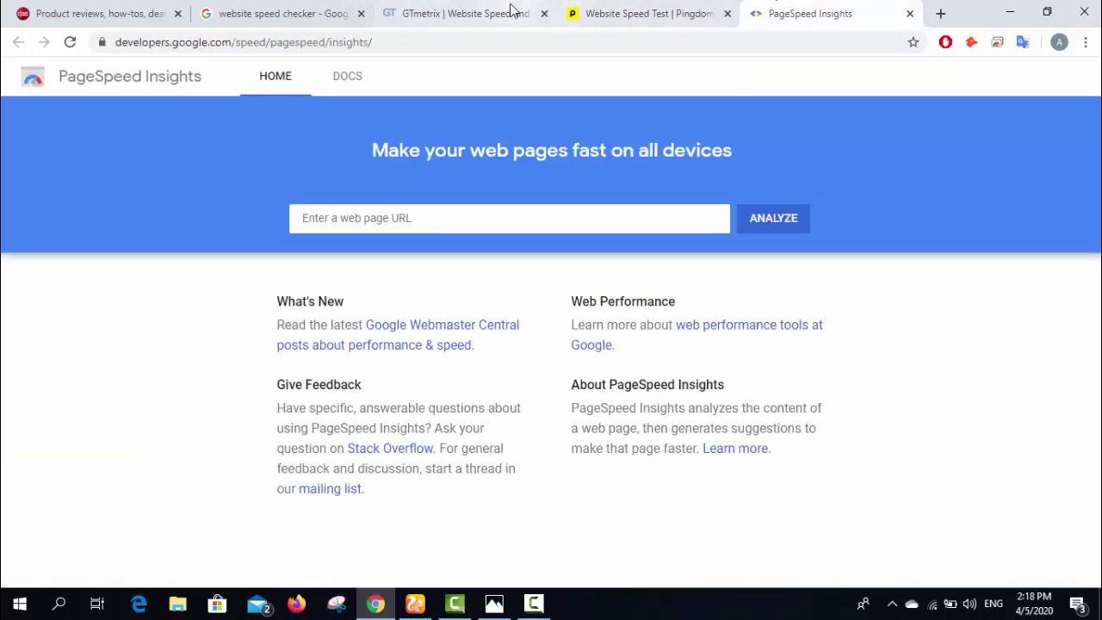
click(509, 12)
click(625, 12)
click(819, 12)
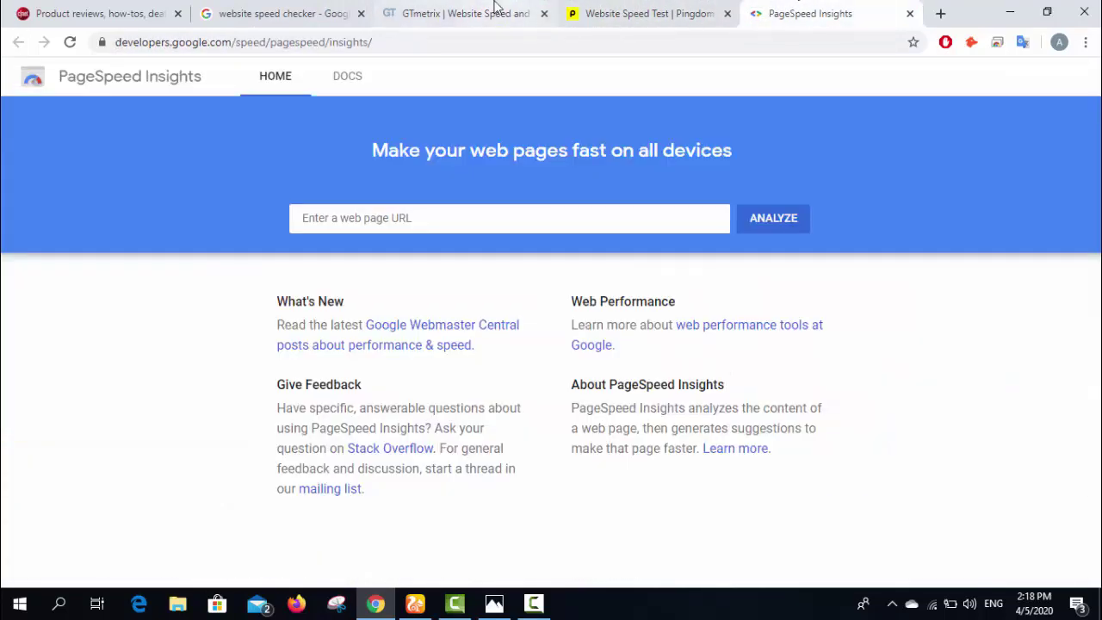
click(499, 10)
click(634, 10)
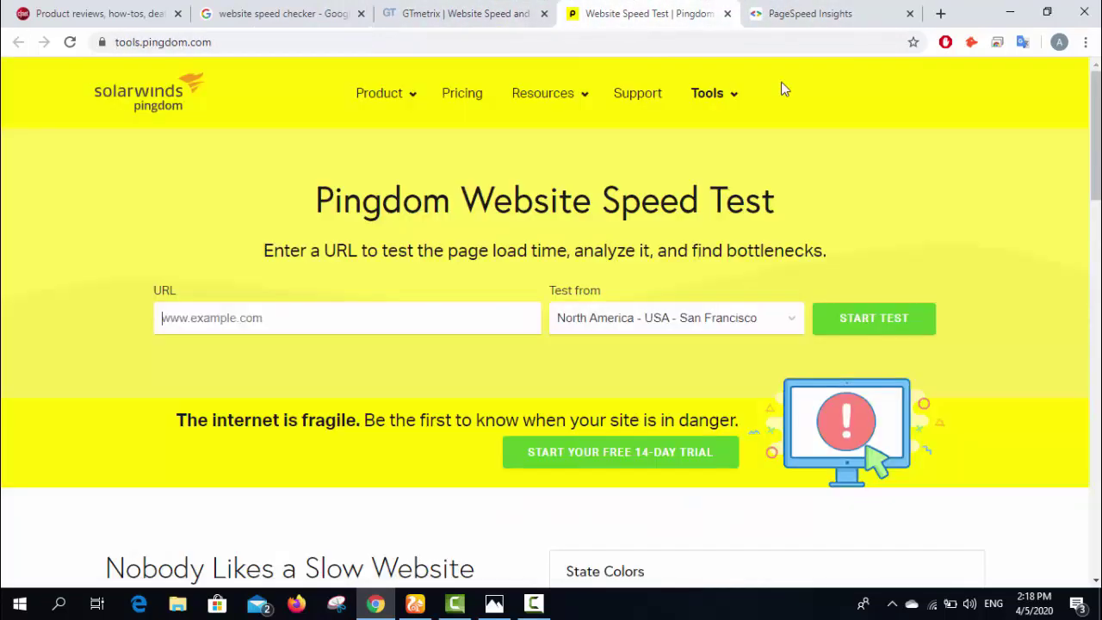
Copy the web address of the open CNET home page
click(123, 10)
click(333, 68)
click(149, 42)
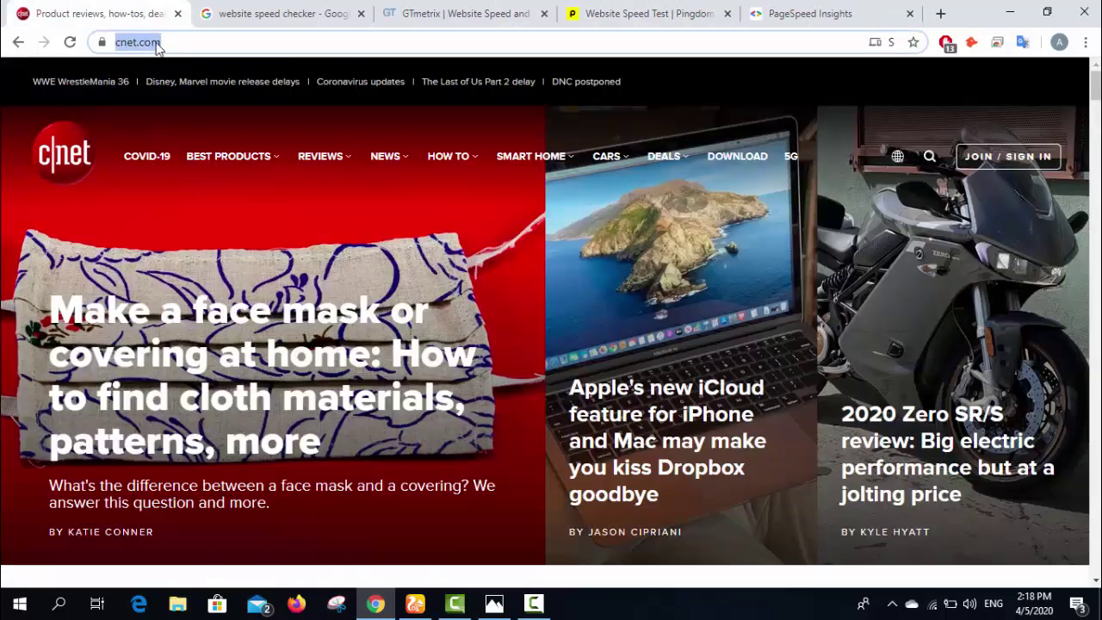
right_click(155, 41)
click(204, 157)
click(465, 13)
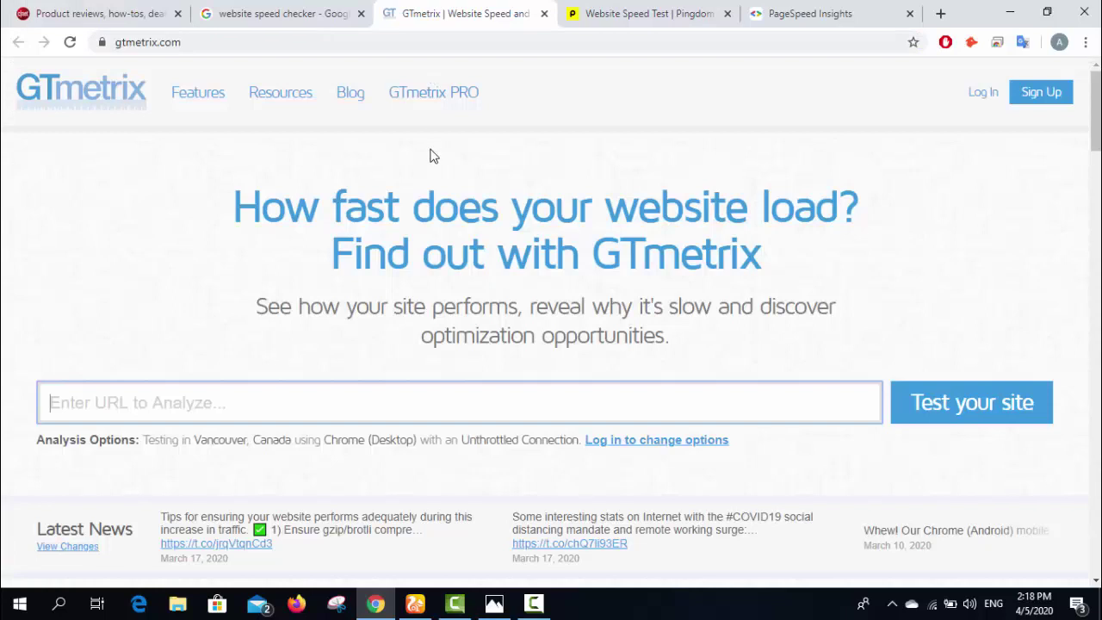
right_click(457, 409)
click(495, 256)
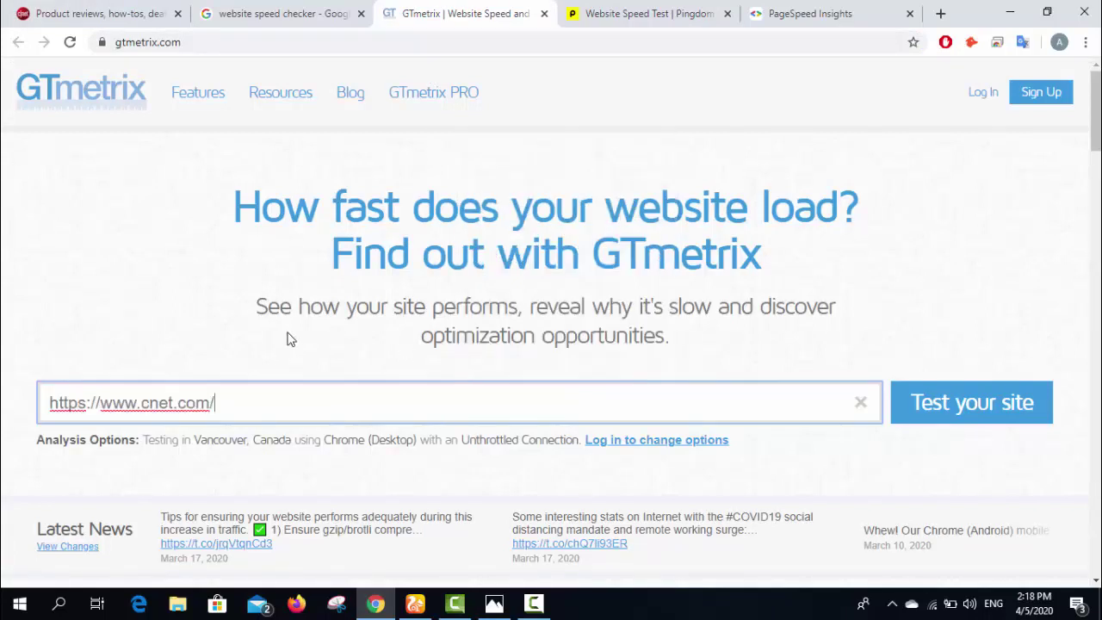
click(969, 415)
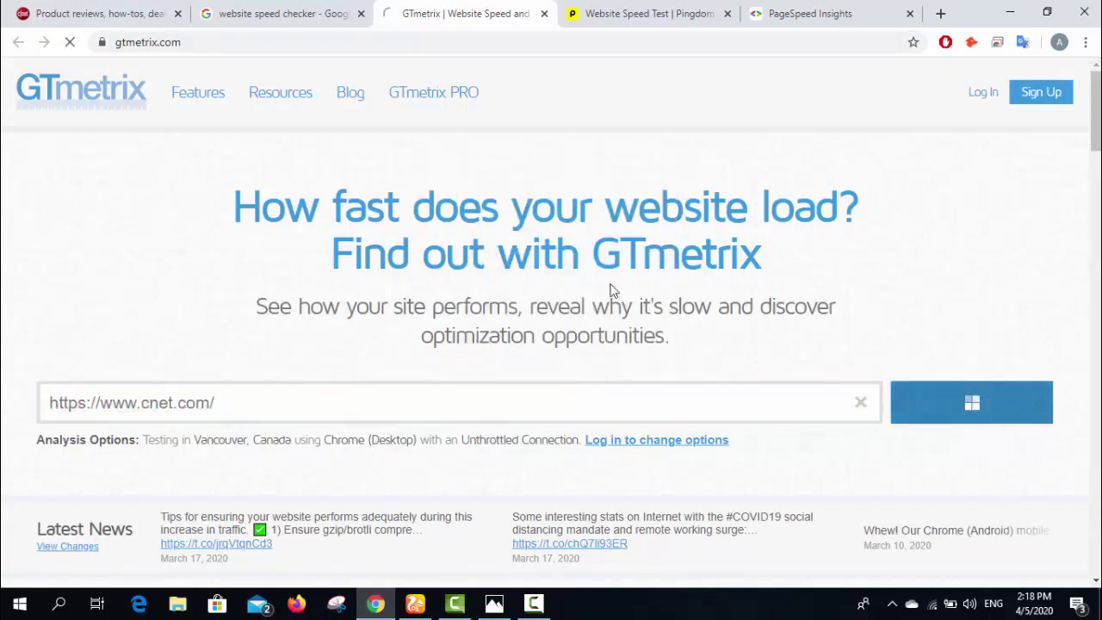
click(620, 12)
right_click(298, 319)
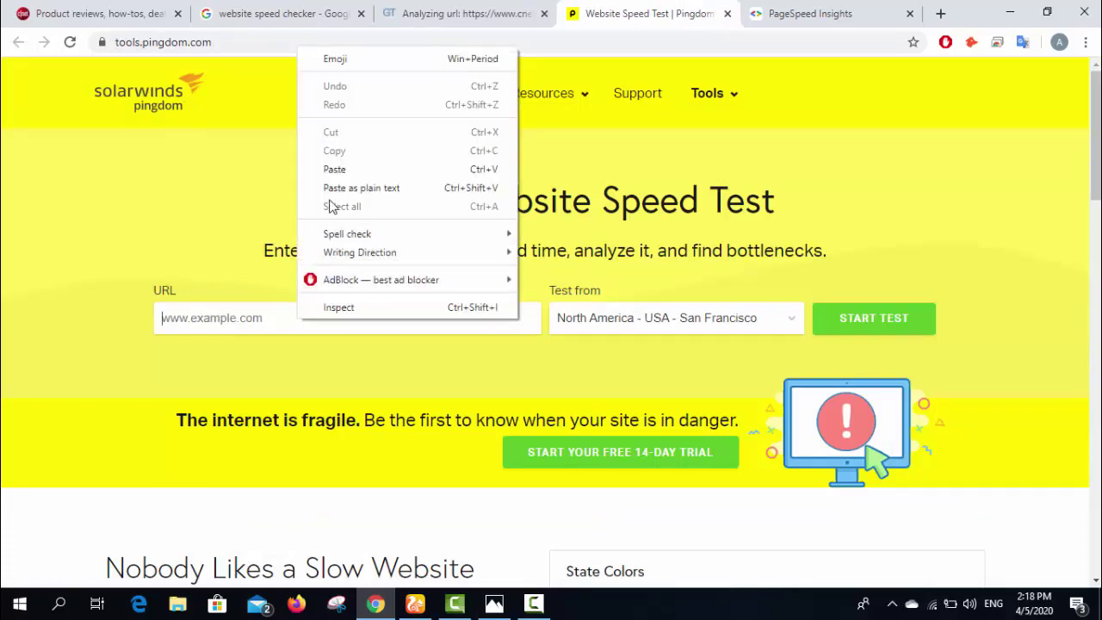
click(366, 175)
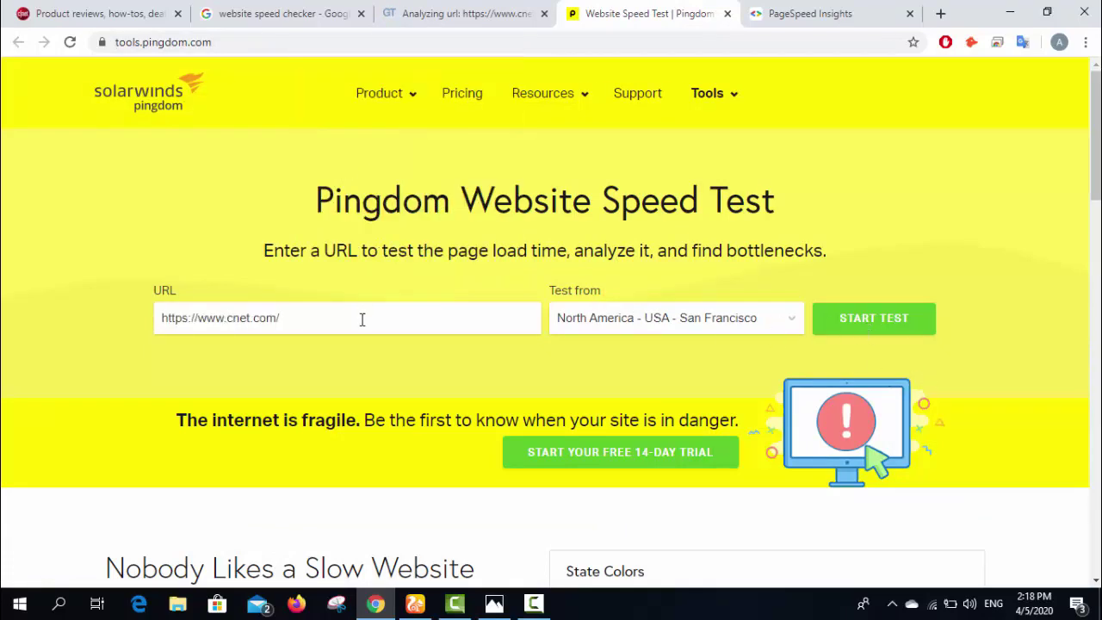
key(Return)
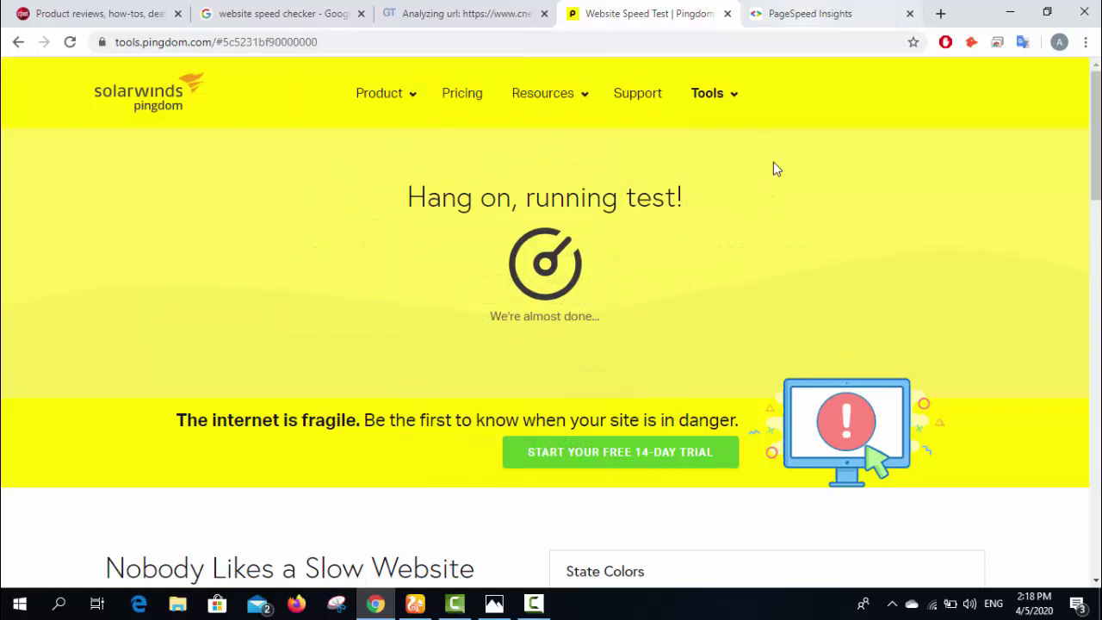
click(746, 8)
right_click(506, 225)
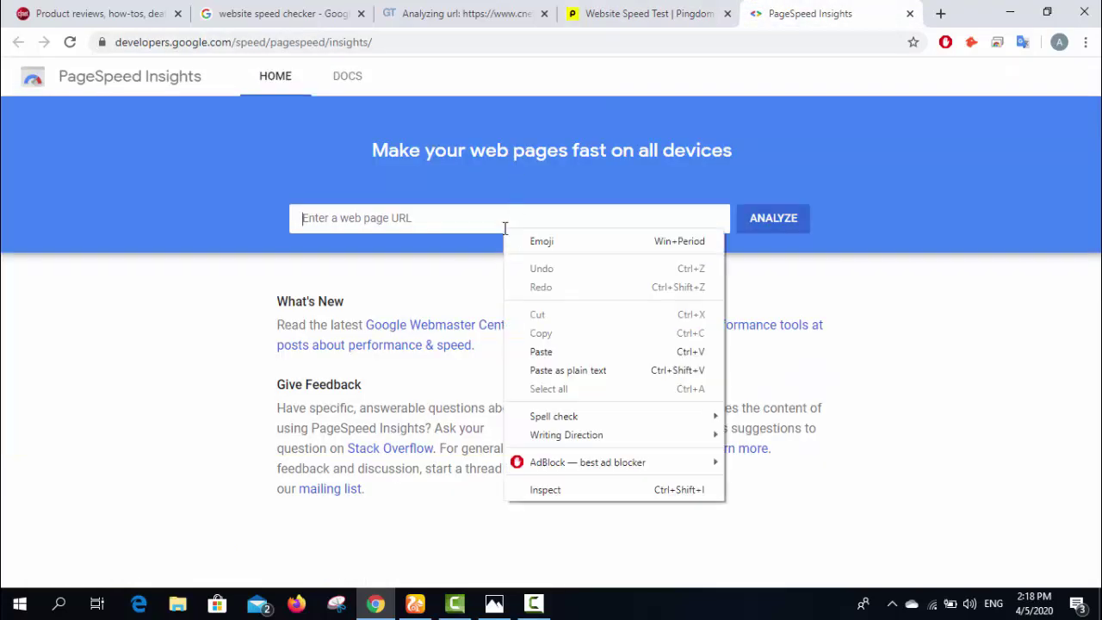
click(562, 355)
click(747, 224)
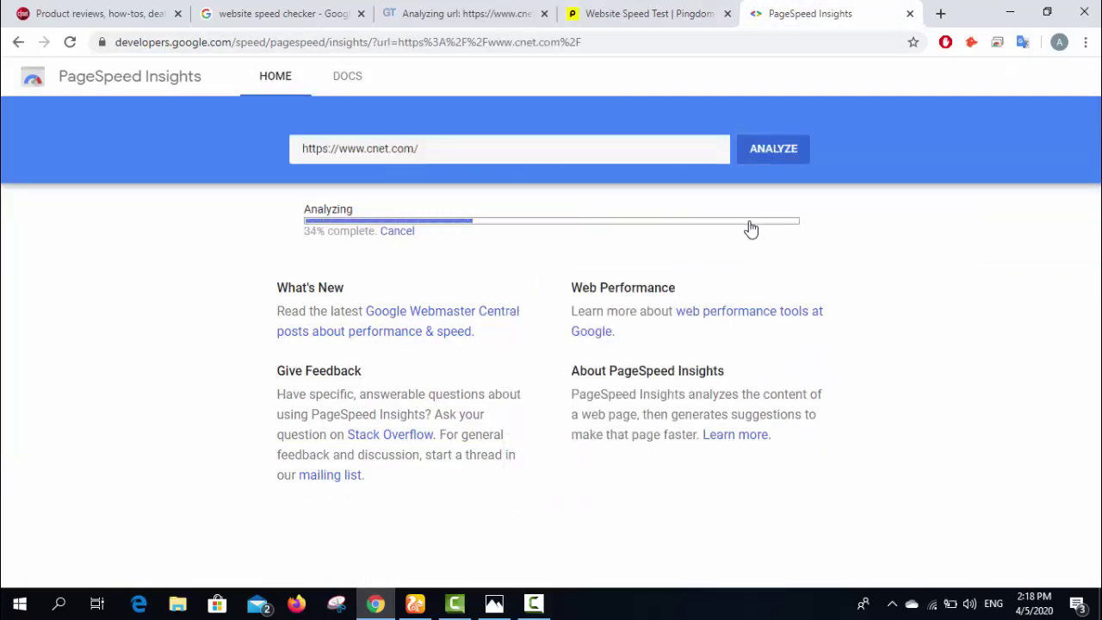
Check the progress of the running CNET tests in GTmetrix, Pingdom and PageSpeed Insights
click(463, 12)
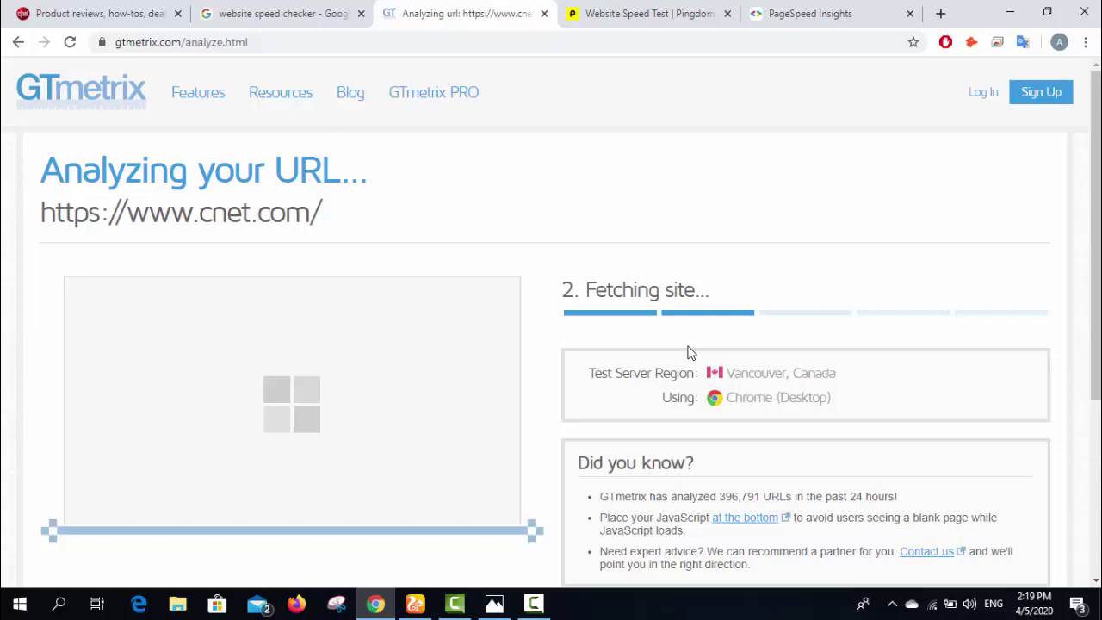
click(646, 13)
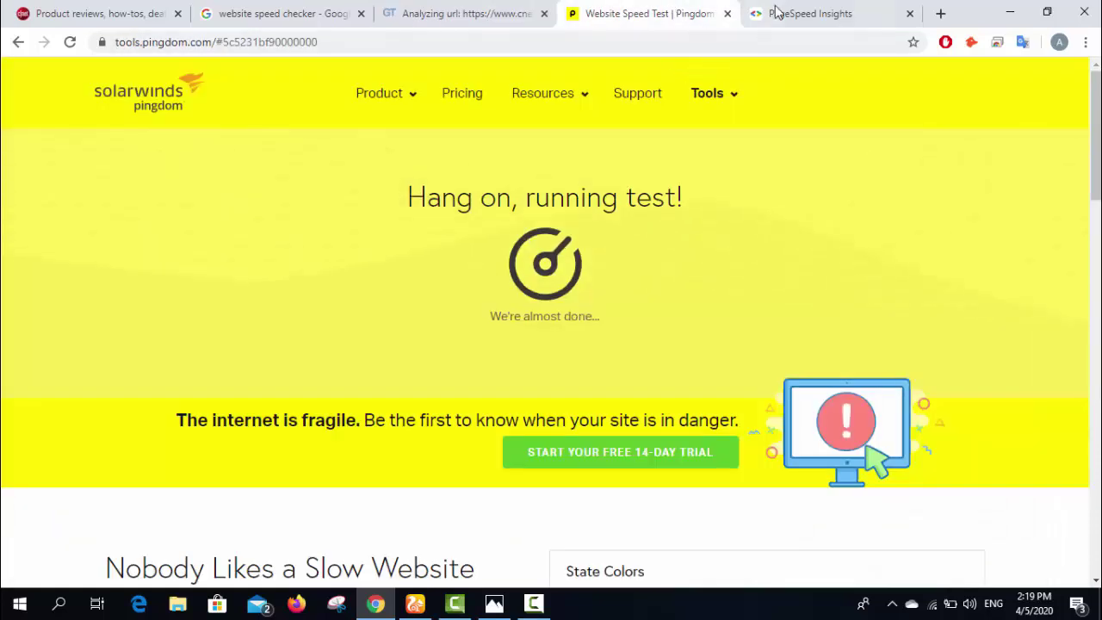
click(807, 9)
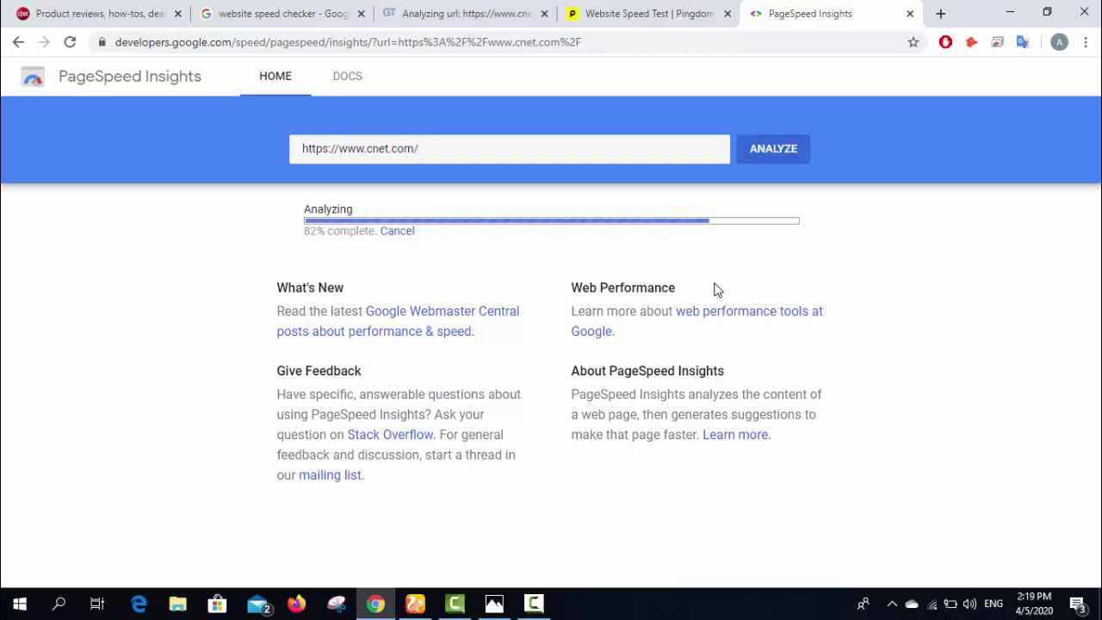
click(394, 10)
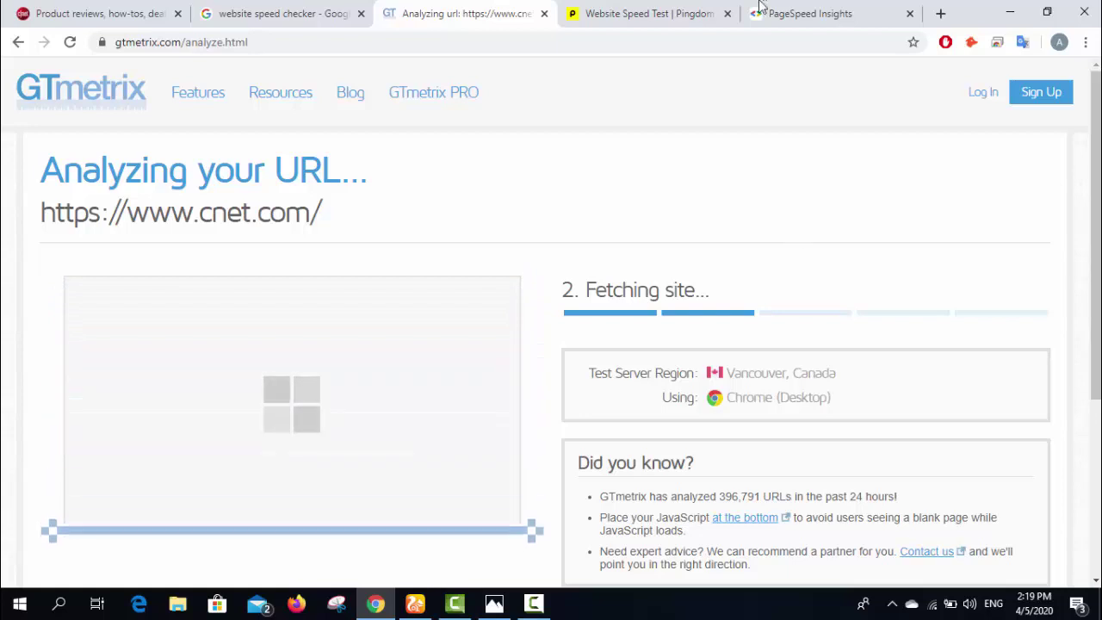
click(712, 16)
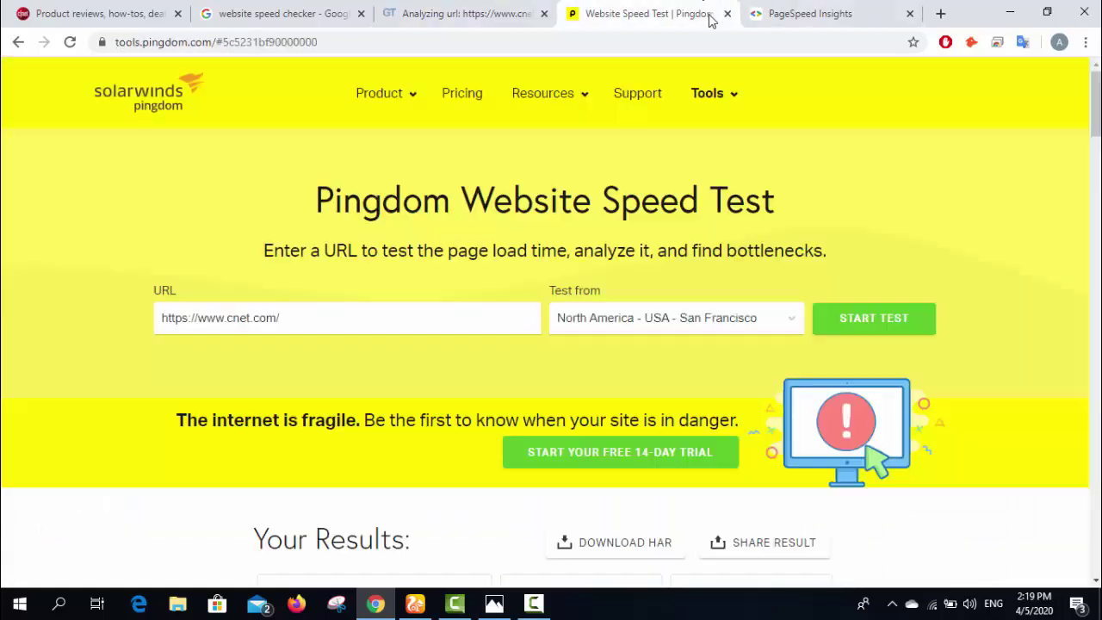
Examine the mobile performance score, its color scale and the Field Data in the PageSpeed Insights report for CNET
click(829, 13)
scroll(423, 153, down, 3)
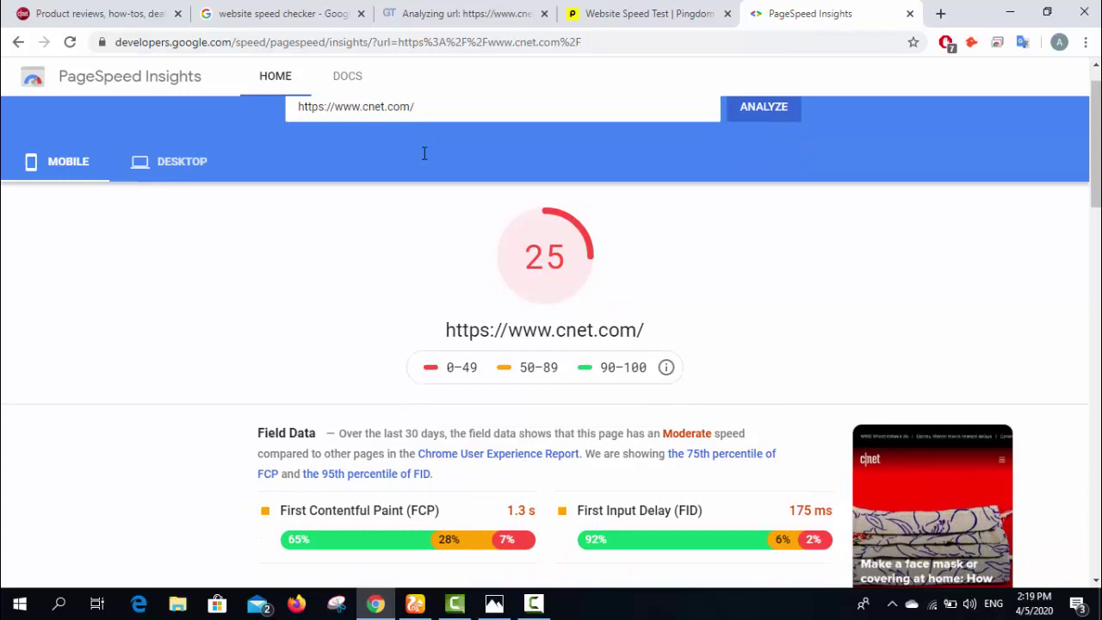
scroll(495, 216, up, 3)
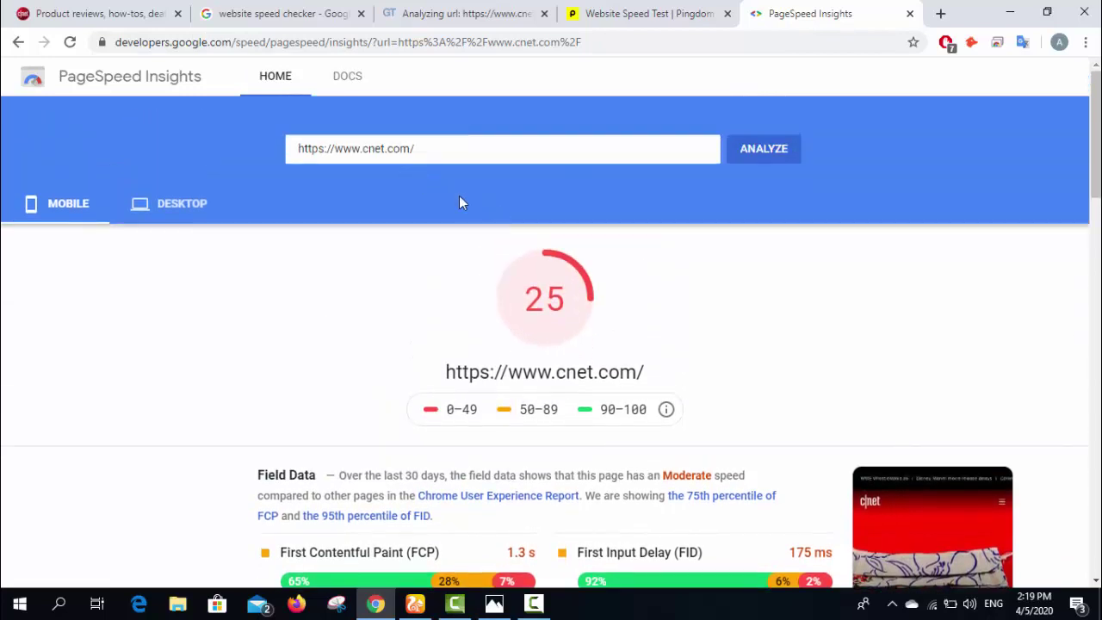
scroll(459, 198, down, 2)
scroll(672, 288, up, 2)
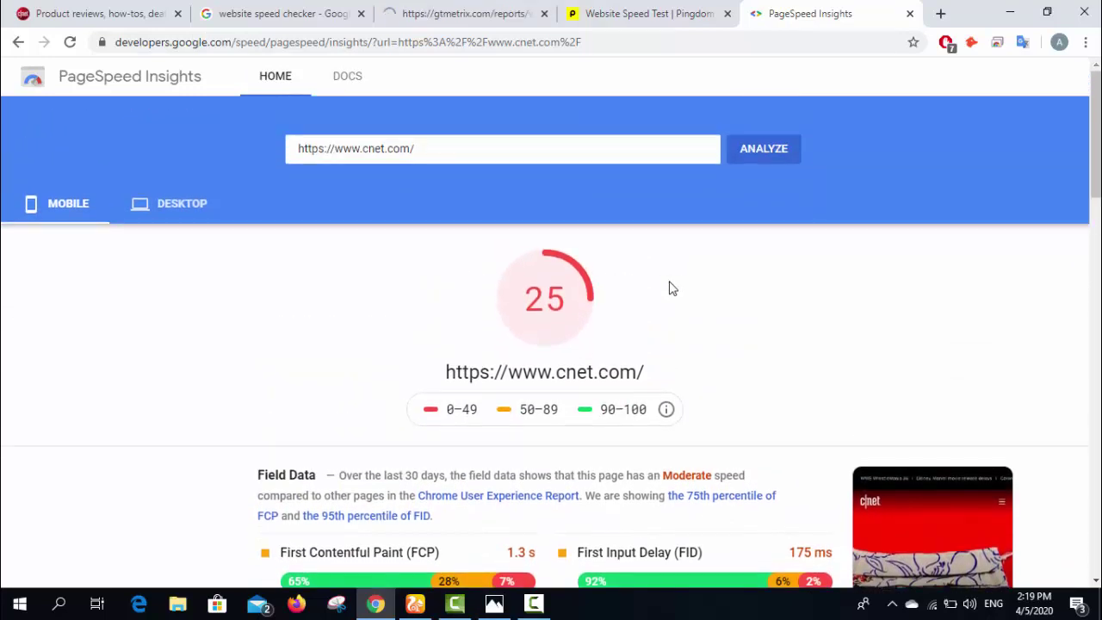
scroll(672, 289, down, 2)
scroll(671, 288, up, 1)
scroll(654, 306, up, 1)
scroll(647, 314, down, 2)
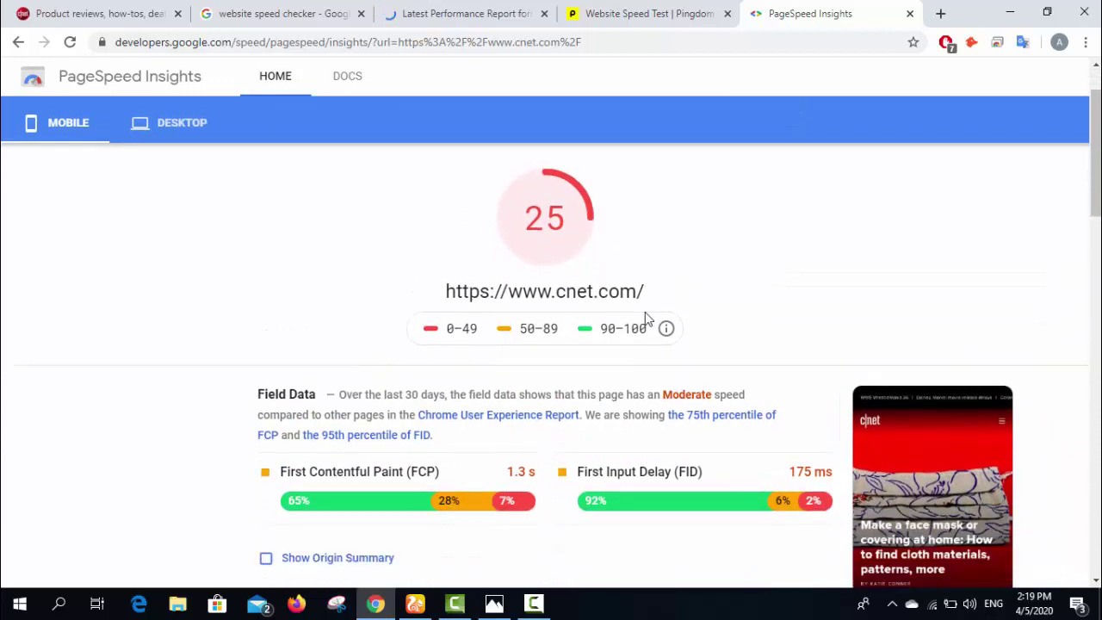
scroll(645, 315, up, 2)
scroll(645, 312, down, 2)
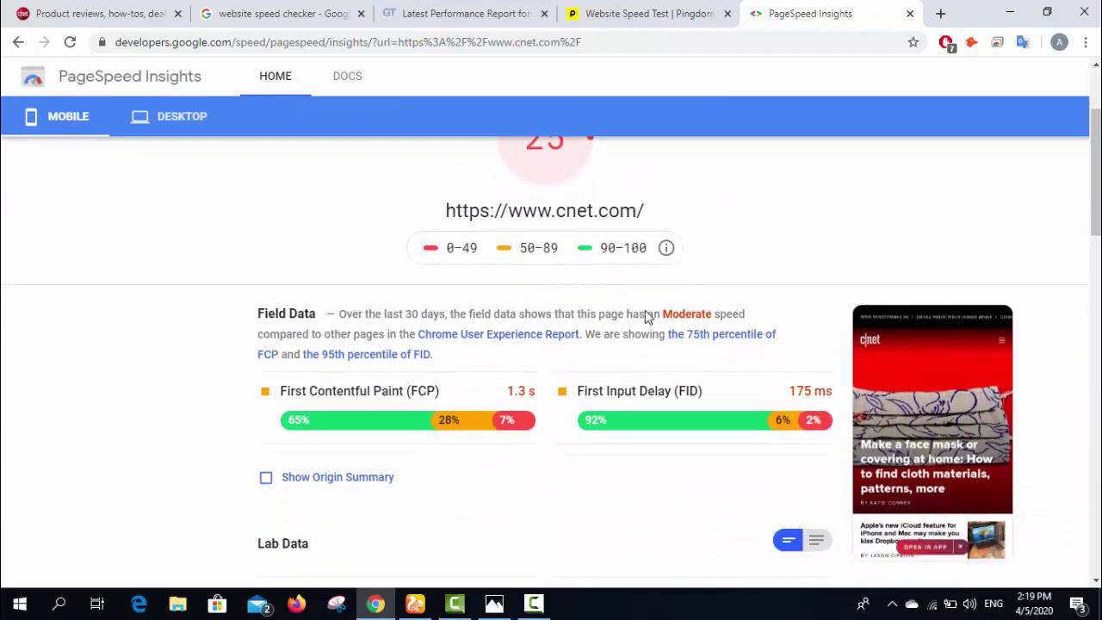
scroll(641, 312, up, 2)
Review the Lab Data timings, such as Speed Index and Time to Interactive, in the mobile PageSpeed report
scroll(581, 250, down, 5)
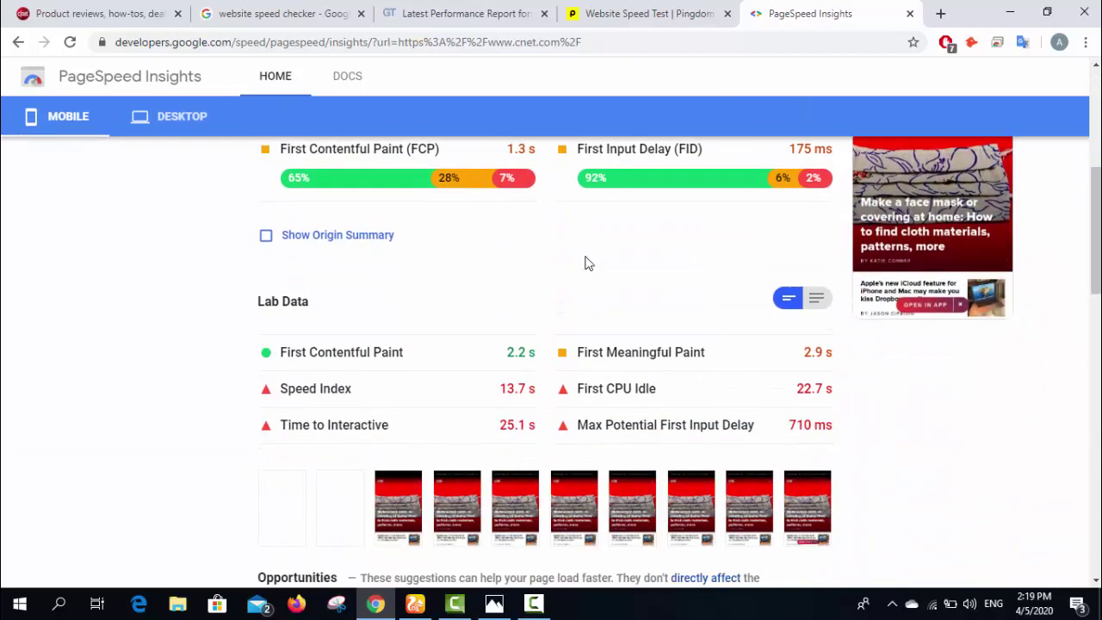
scroll(584, 263, up, 2)
scroll(587, 256, up, 1)
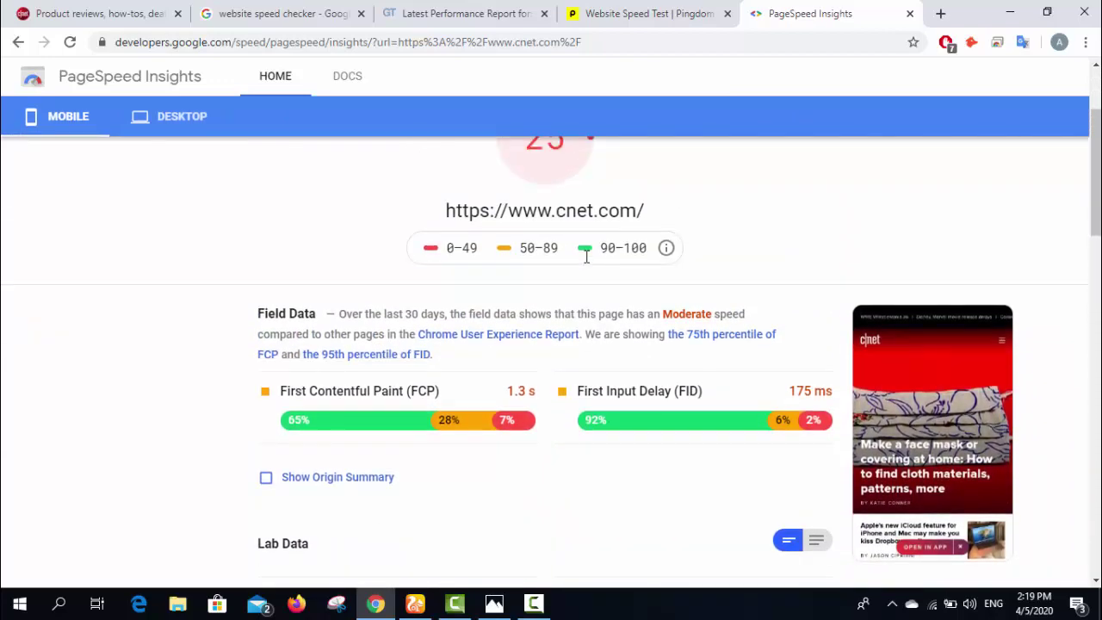
scroll(611, 285, down, 6)
scroll(612, 284, up, 2)
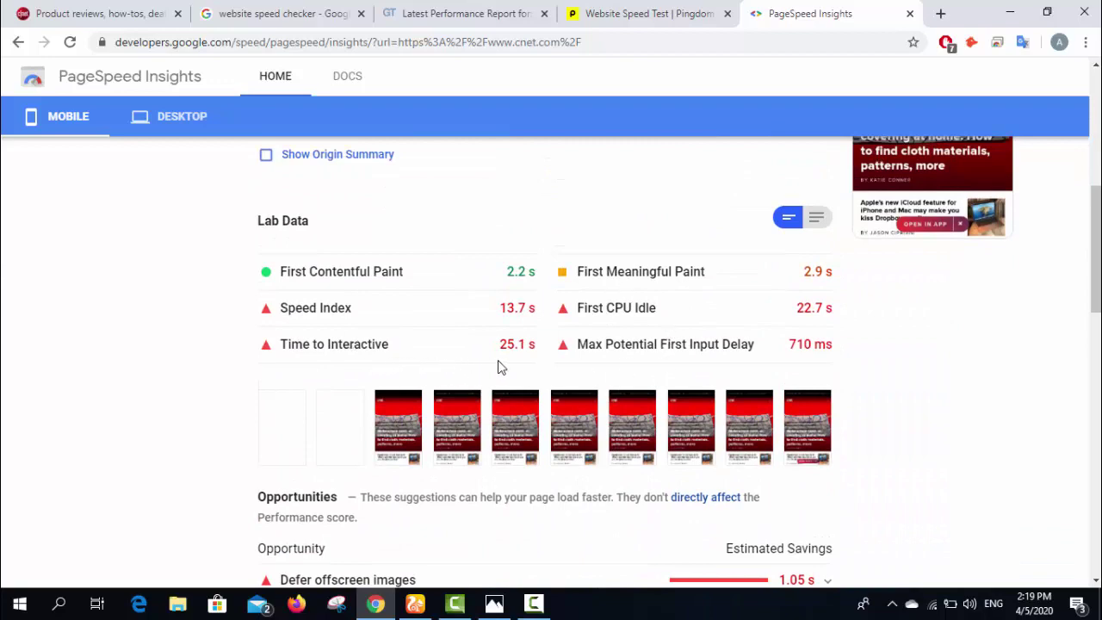
Read through the Opportunities and Diagnostics sections of the mobile PageSpeed report
scroll(715, 357, down, 6)
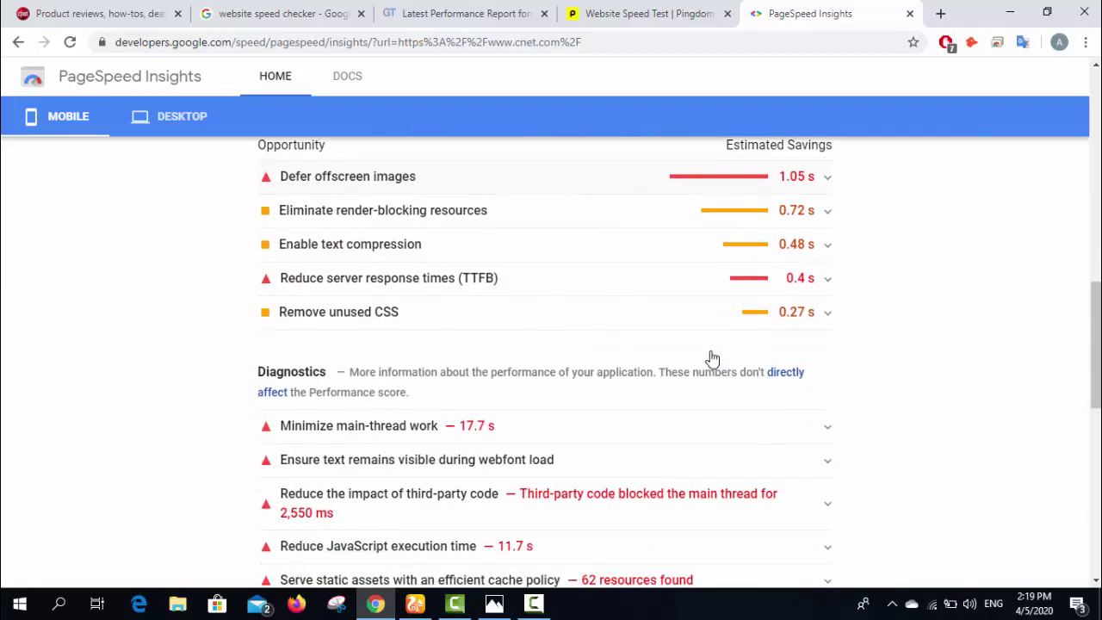
scroll(713, 358, down, 1)
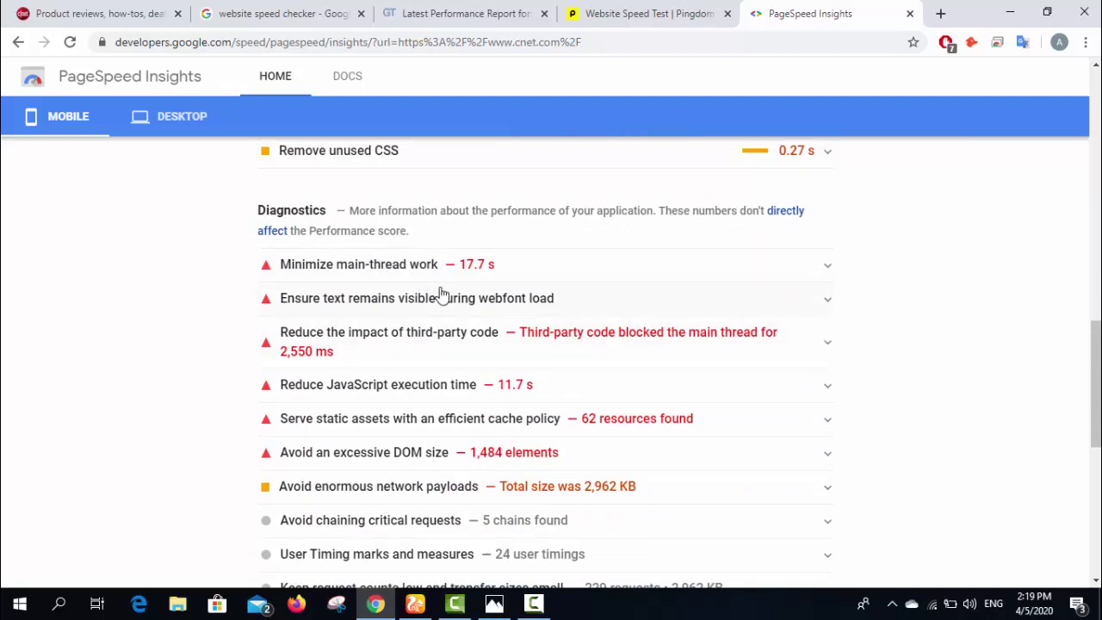
scroll(686, 345, down, 2)
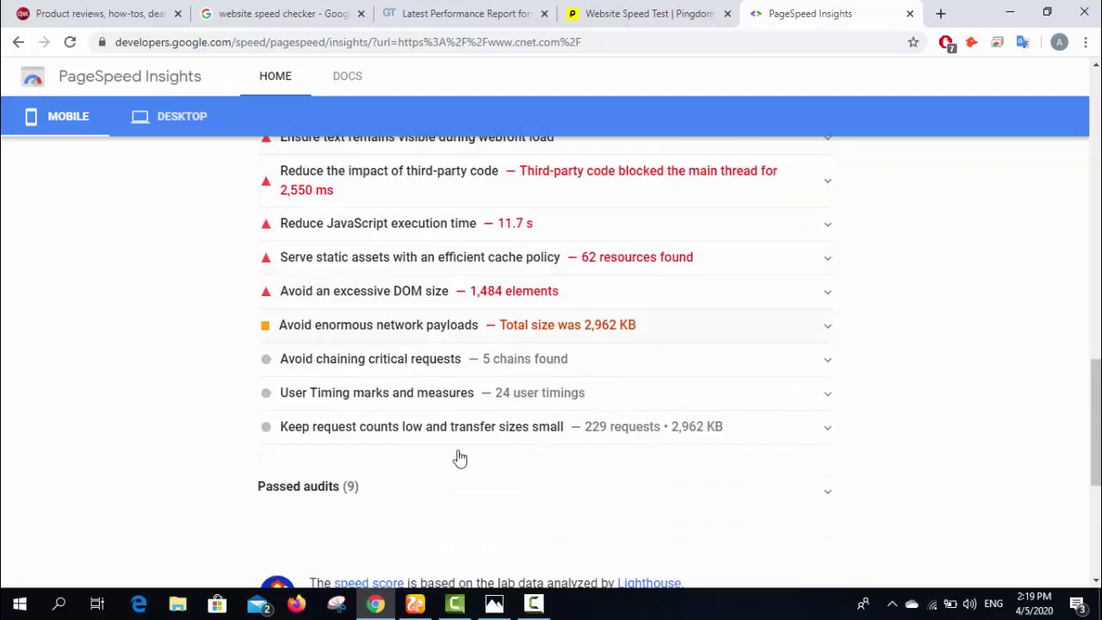
Review the performance scores and page details in the GTmetrix report for cnet.com
click(482, 13)
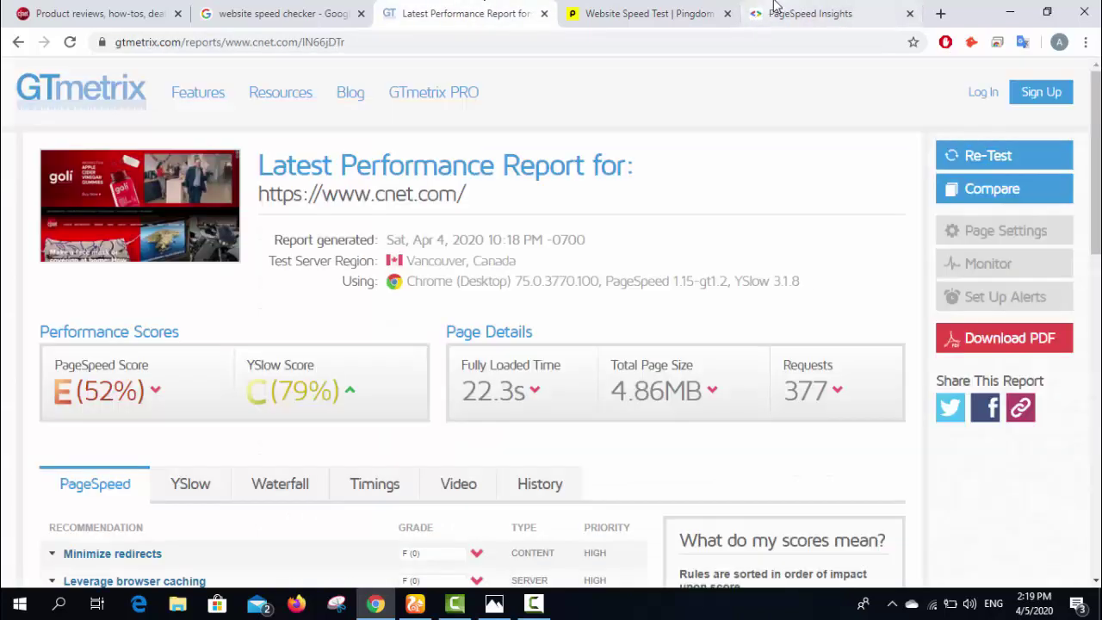
click(775, 13)
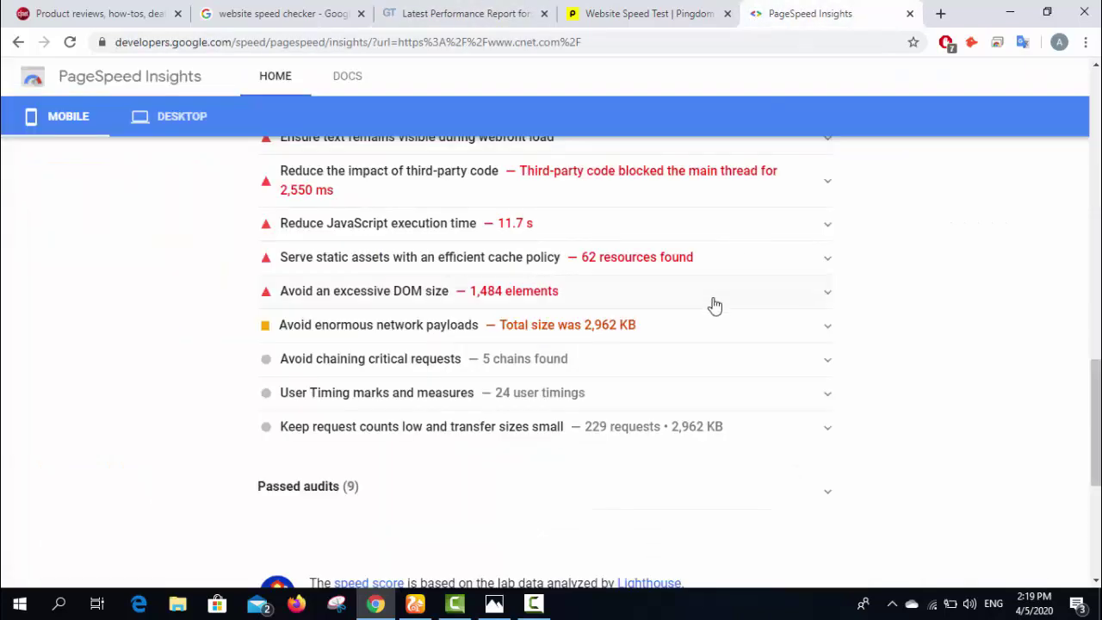
click(427, 13)
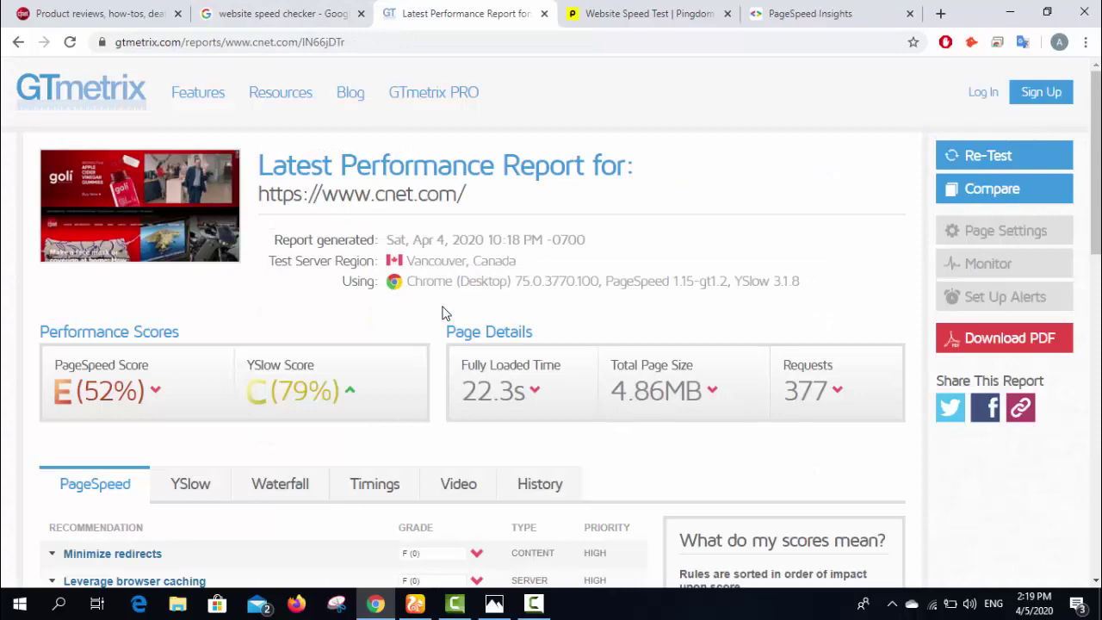
scroll(429, 226, down, 2)
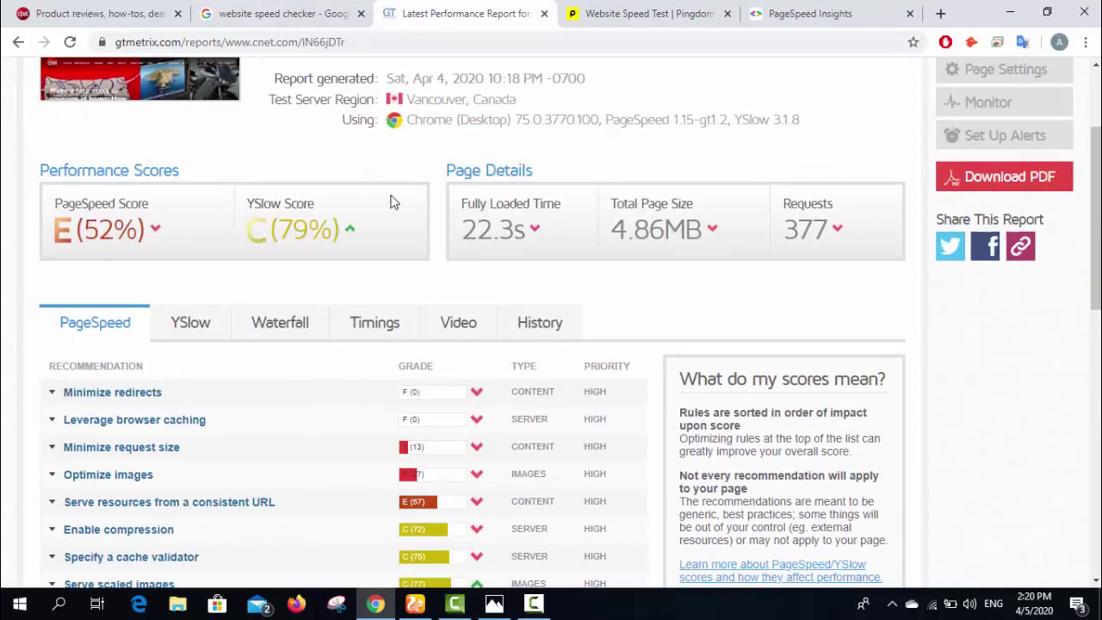
scroll(390, 202, up, 2)
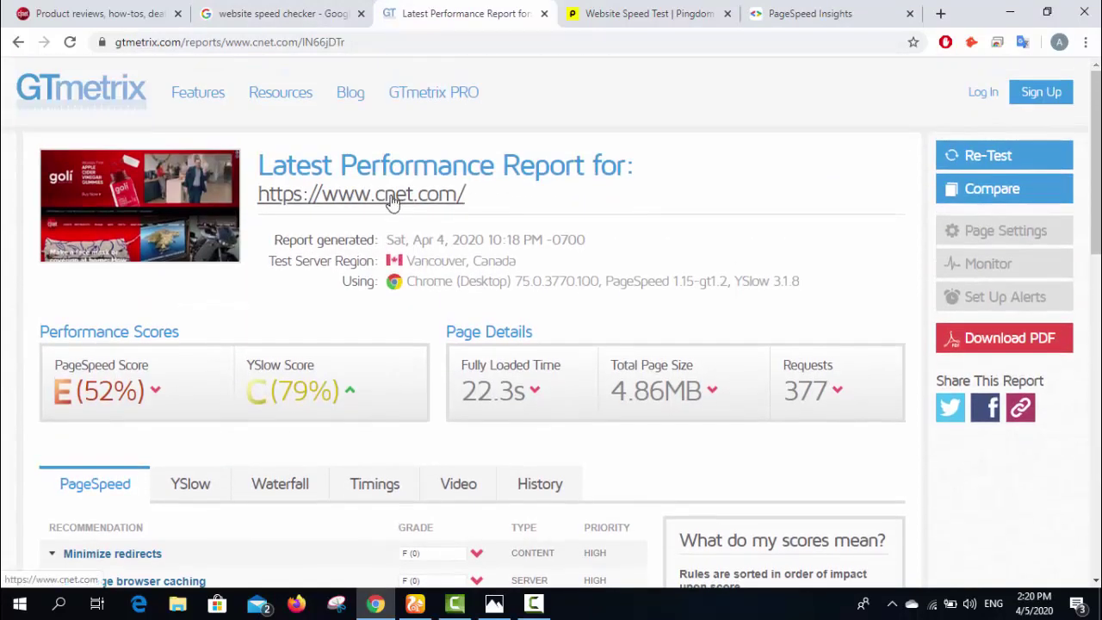
scroll(390, 201, down, 2)
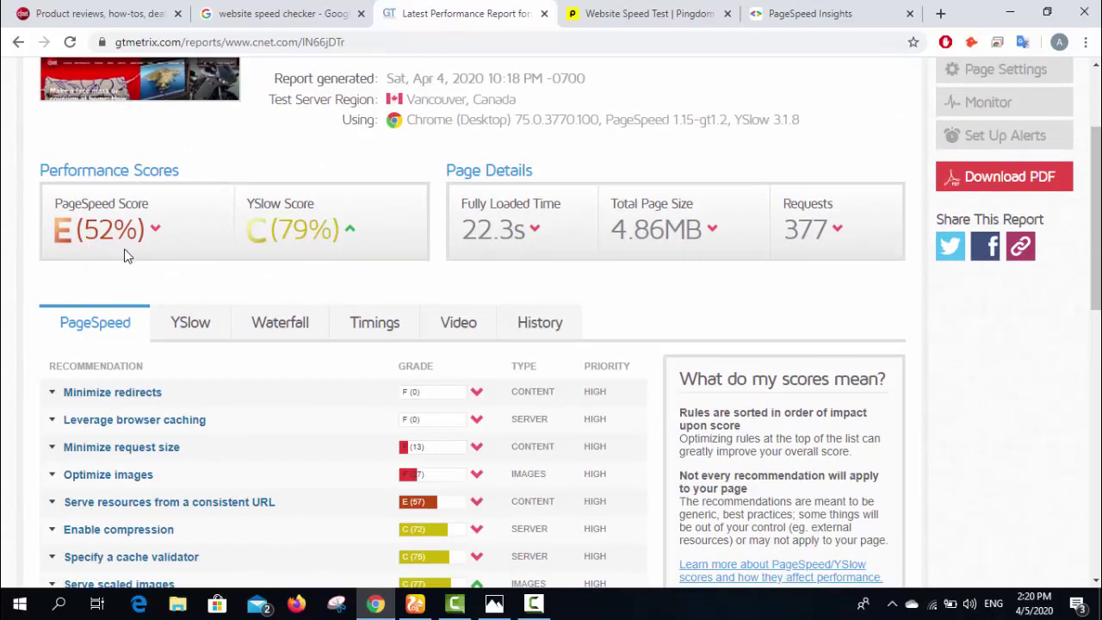
scroll(285, 264, down, 2)
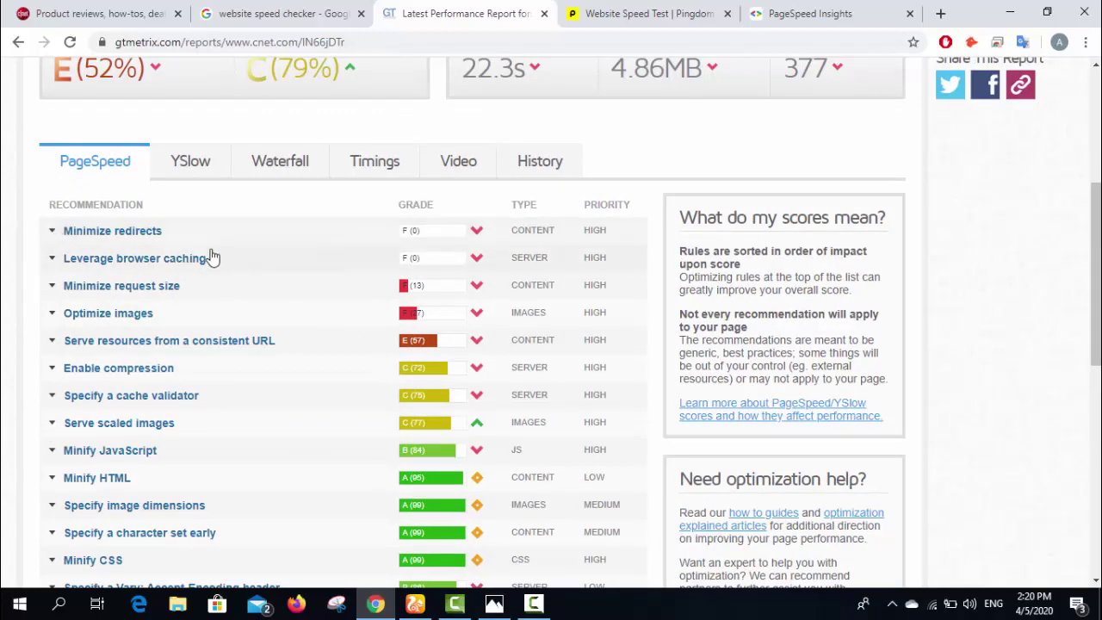
scroll(673, 229, up, 2)
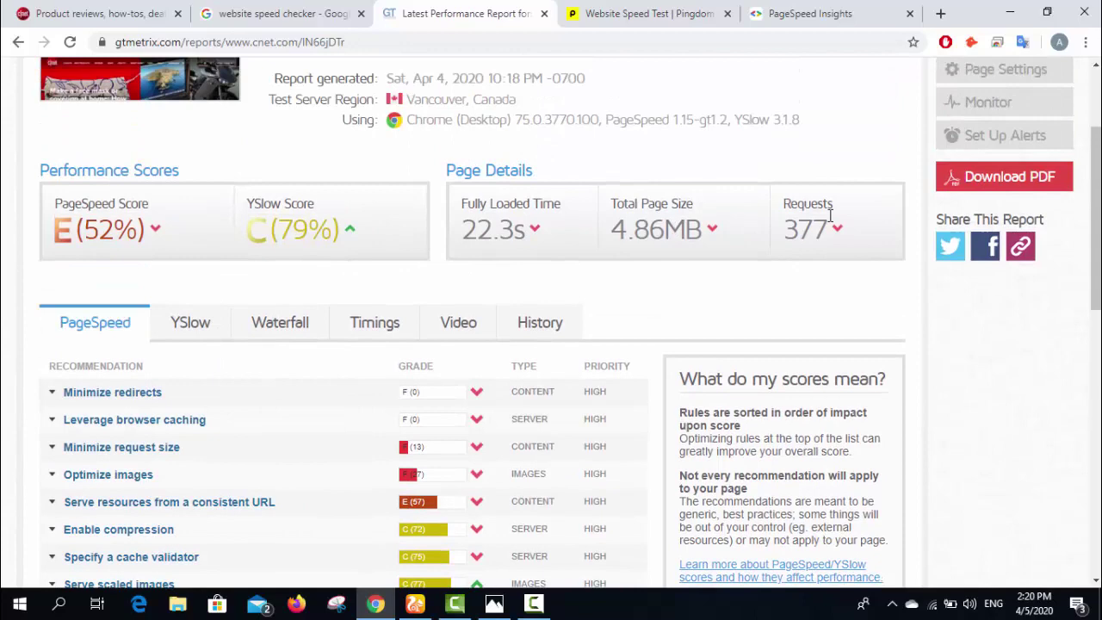
Read the PageSpeed recommendations in the GTmetrix report and show the YSlow recommendations
scroll(831, 215, down, 3)
scroll(592, 223, up, 1)
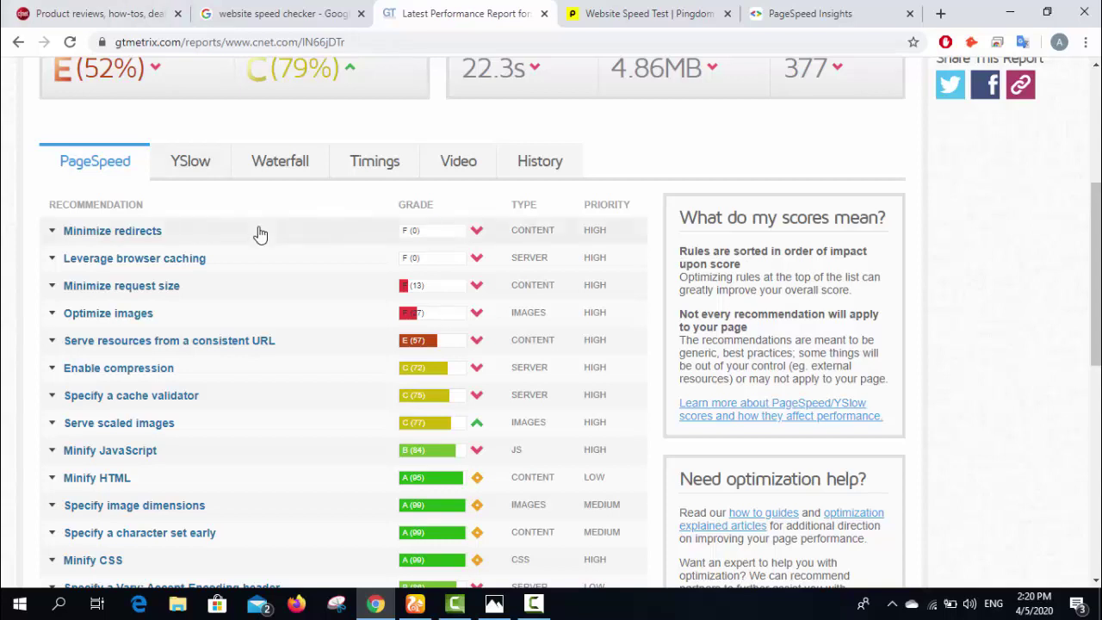
click(186, 166)
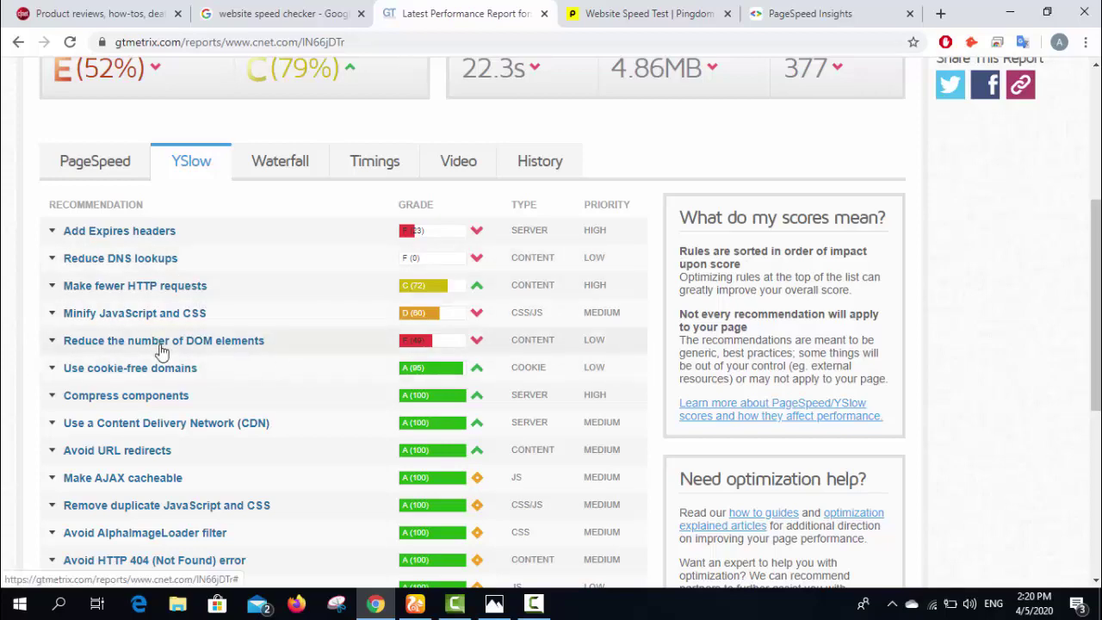
click(642, 13)
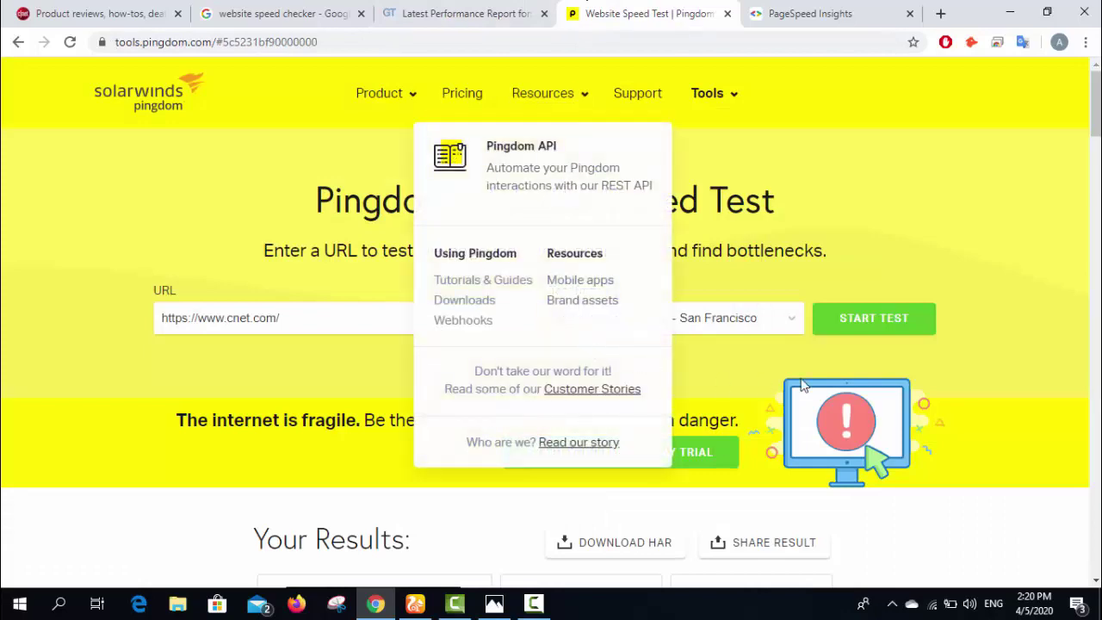
click(854, 313)
scroll(817, 307, down, 10)
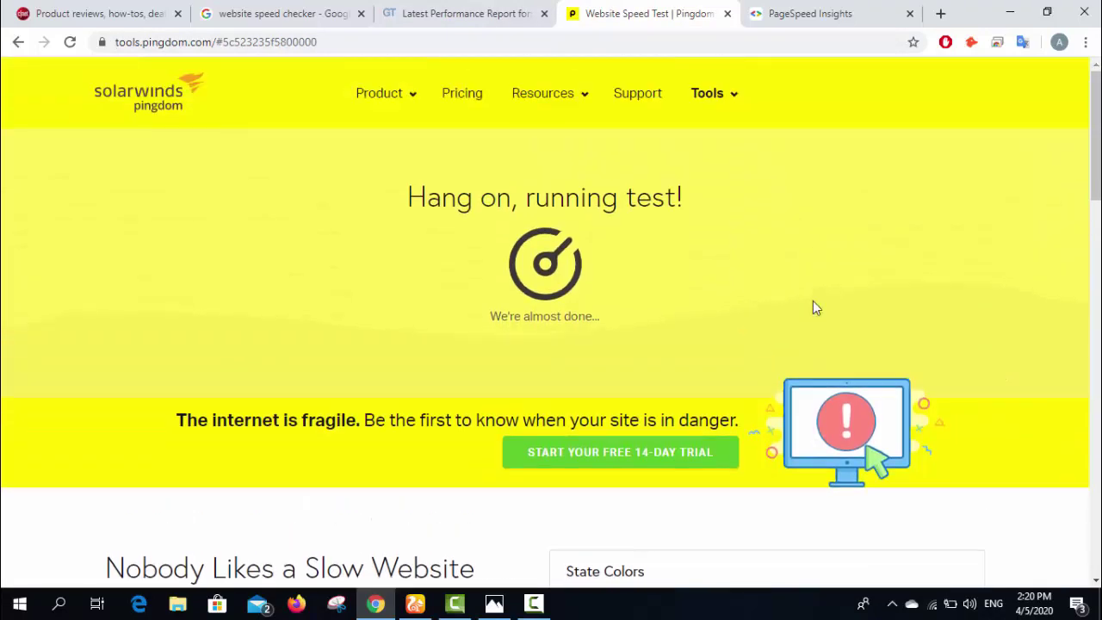
scroll(813, 301, down, 5)
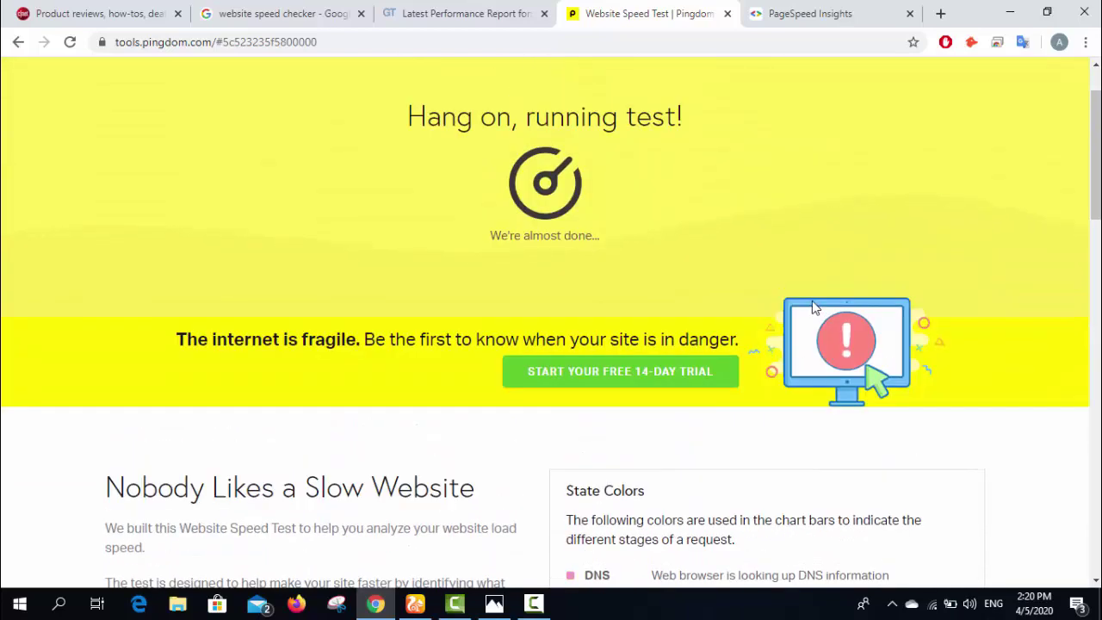
click(449, 7)
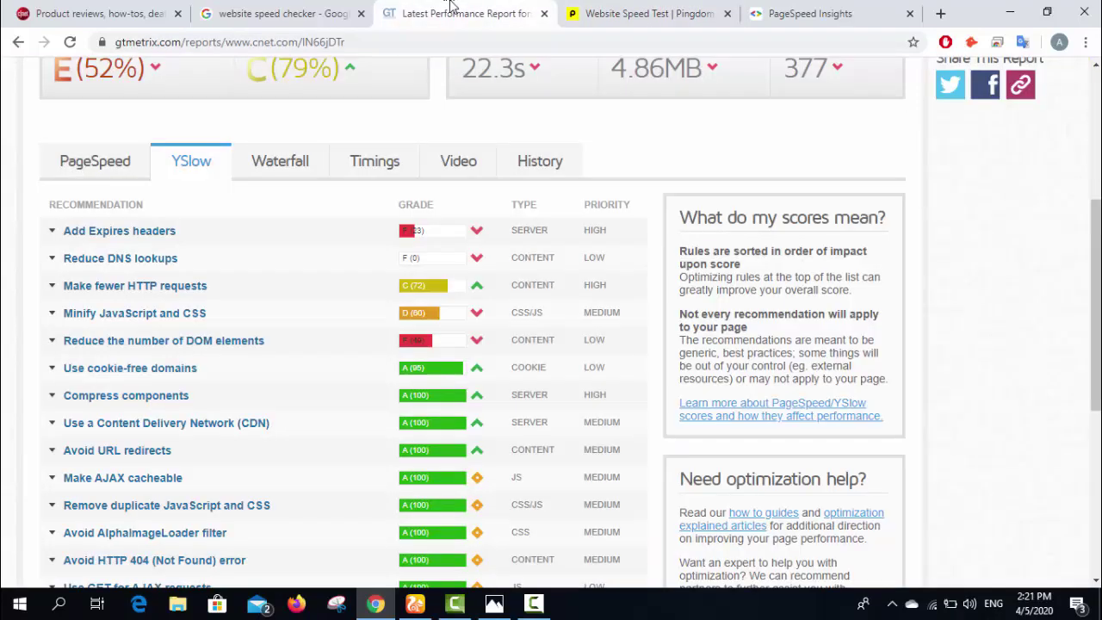
click(582, 8)
scroll(516, 292, up, 1)
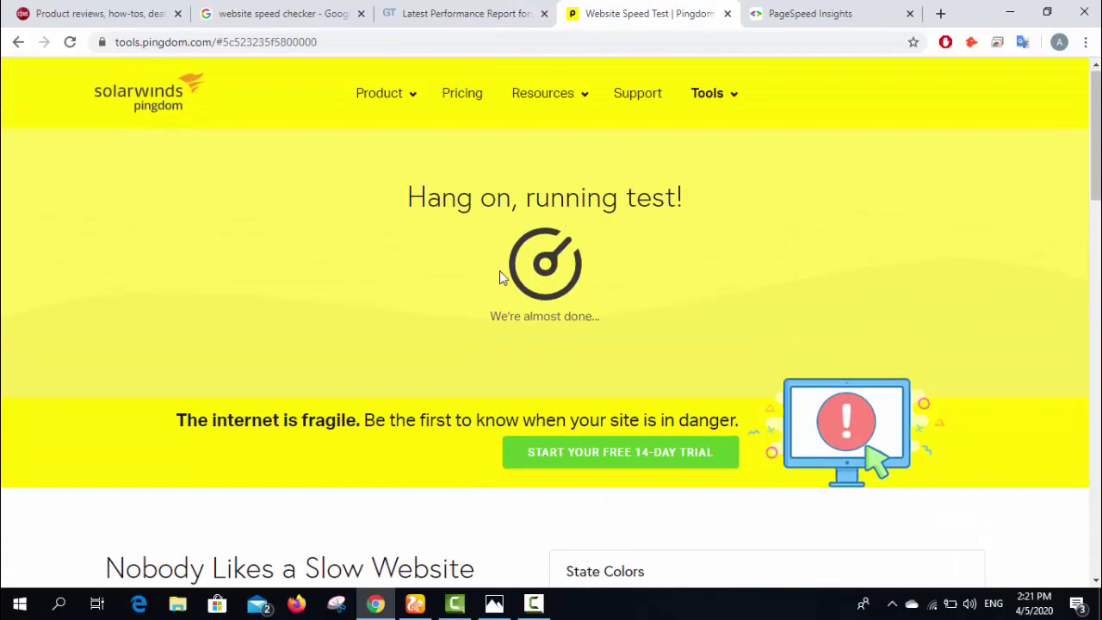
Switch the GTmetrix report back to its PageSpeed recommendations and return to the report summary
click(462, 6)
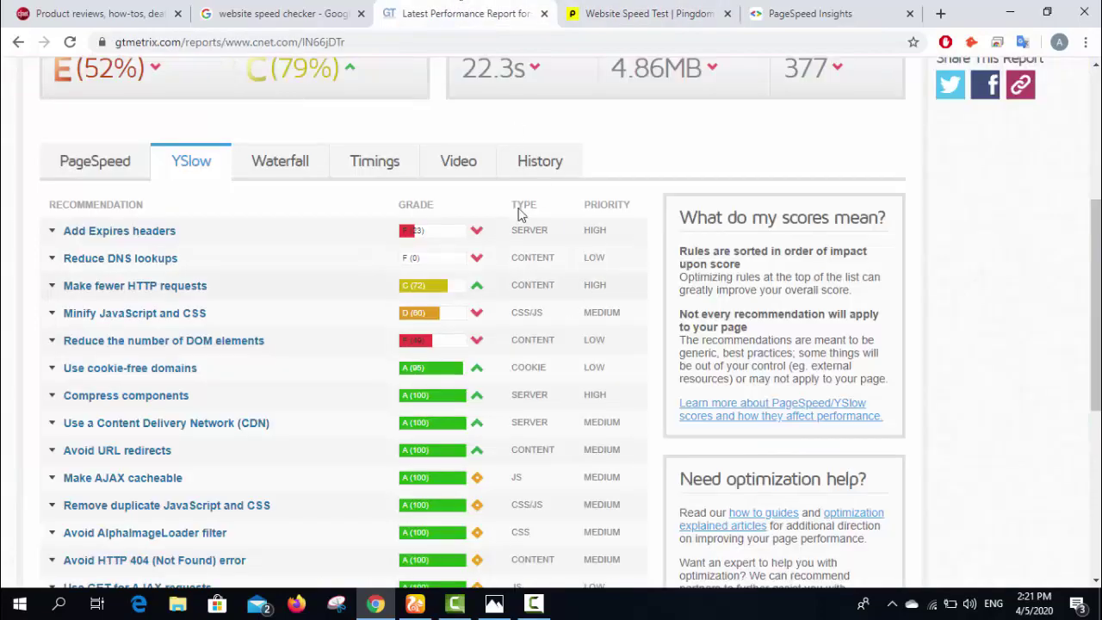
click(95, 161)
scroll(492, 246, up, 3)
Recheck the mobile performance score, Field Data and Lab Data in the PageSpeed Insights report
click(770, 11)
scroll(601, 330, up, 5)
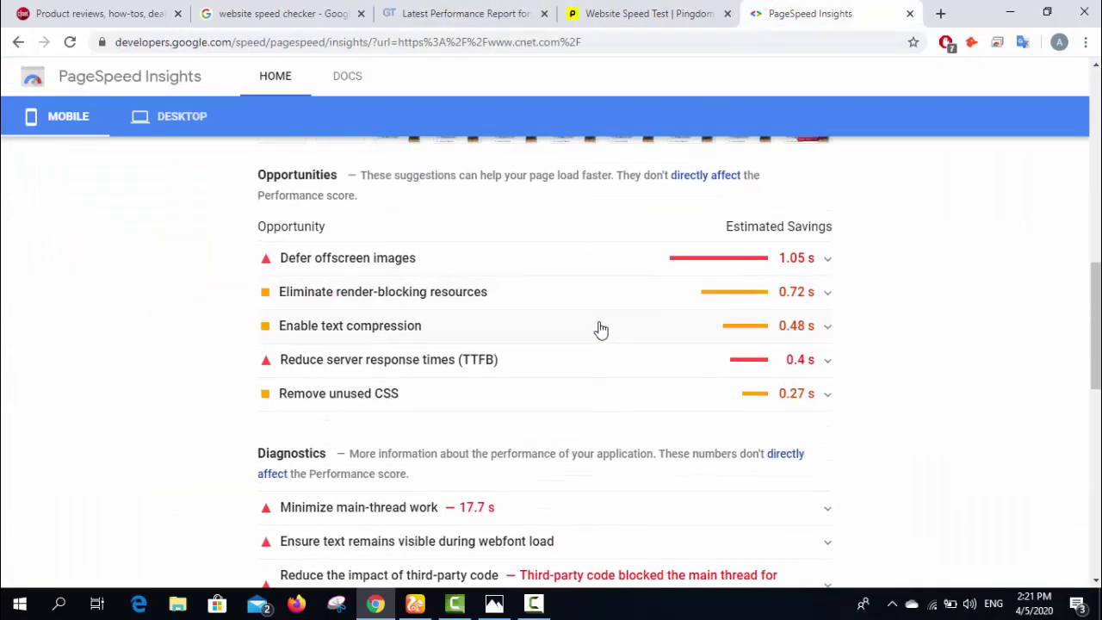
scroll(601, 330, up, 10)
scroll(601, 330, down, 4)
scroll(595, 413, up, 4)
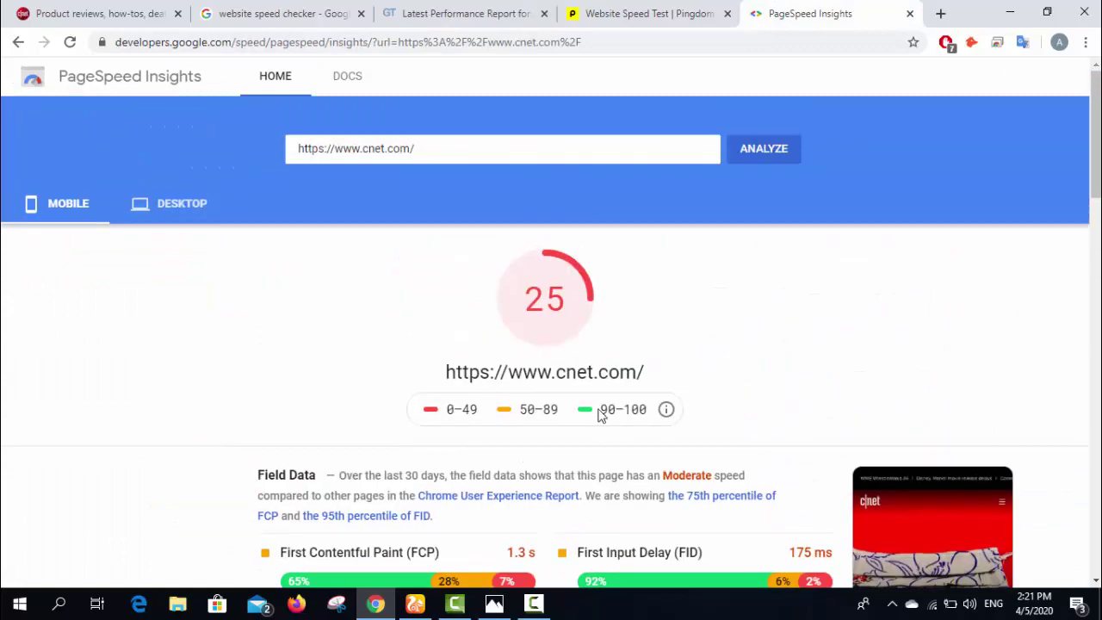
scroll(652, 393, down, 4)
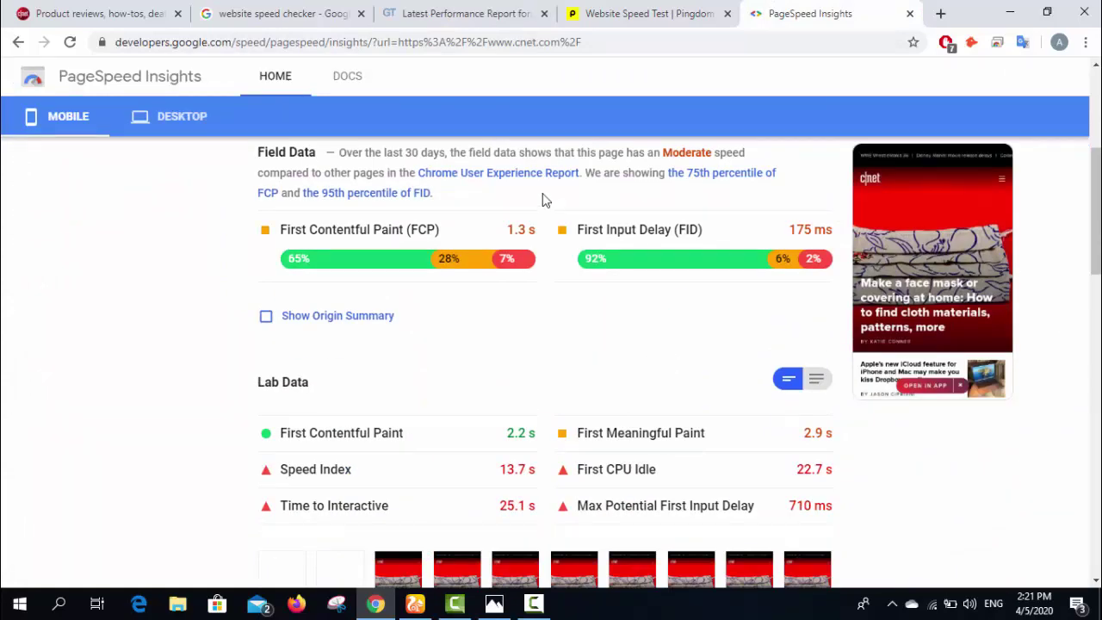
Compare the GTmetrix performance scores with the mobile score and Field Data in PageSpeed Insights
click(483, 10)
click(757, 13)
scroll(670, 241, up, 4)
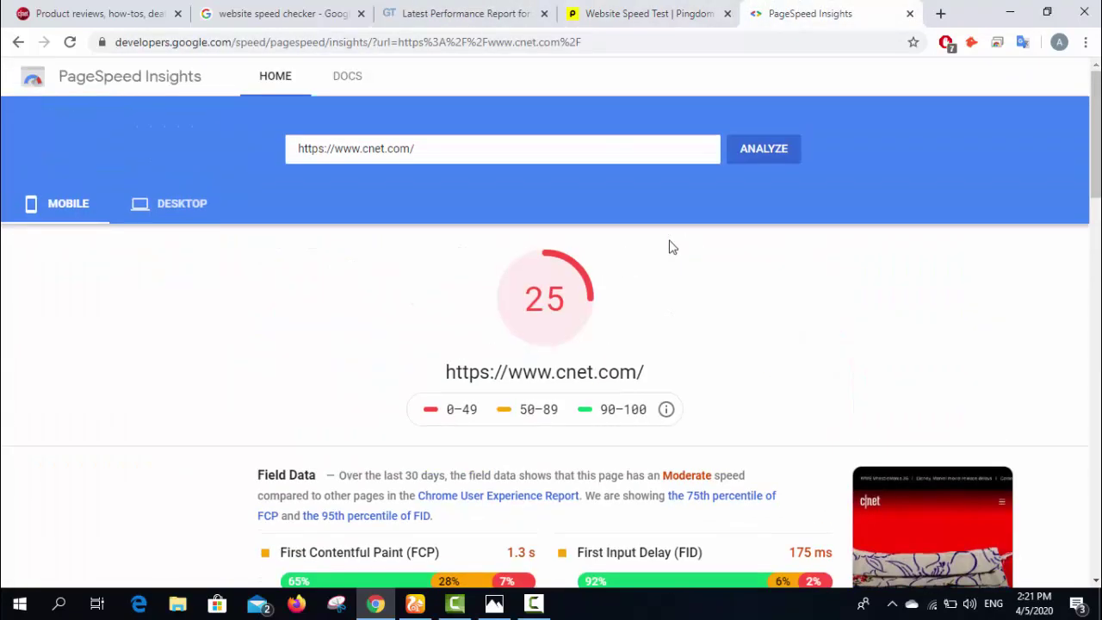
click(437, 26)
scroll(431, 275, down, 2)
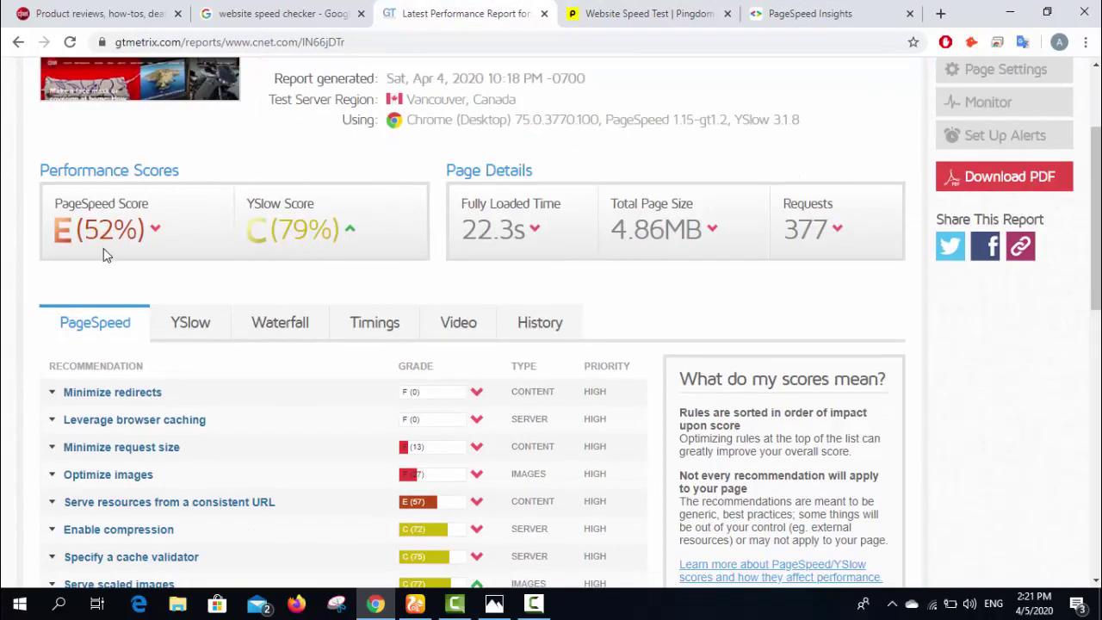
click(784, 13)
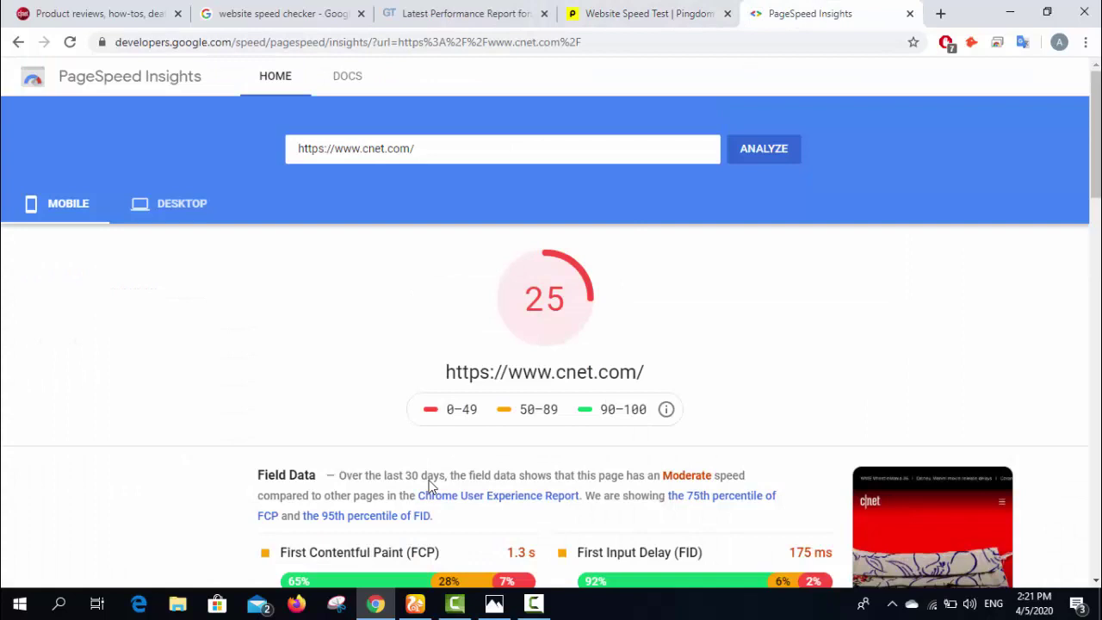
scroll(640, 487, down, 2)
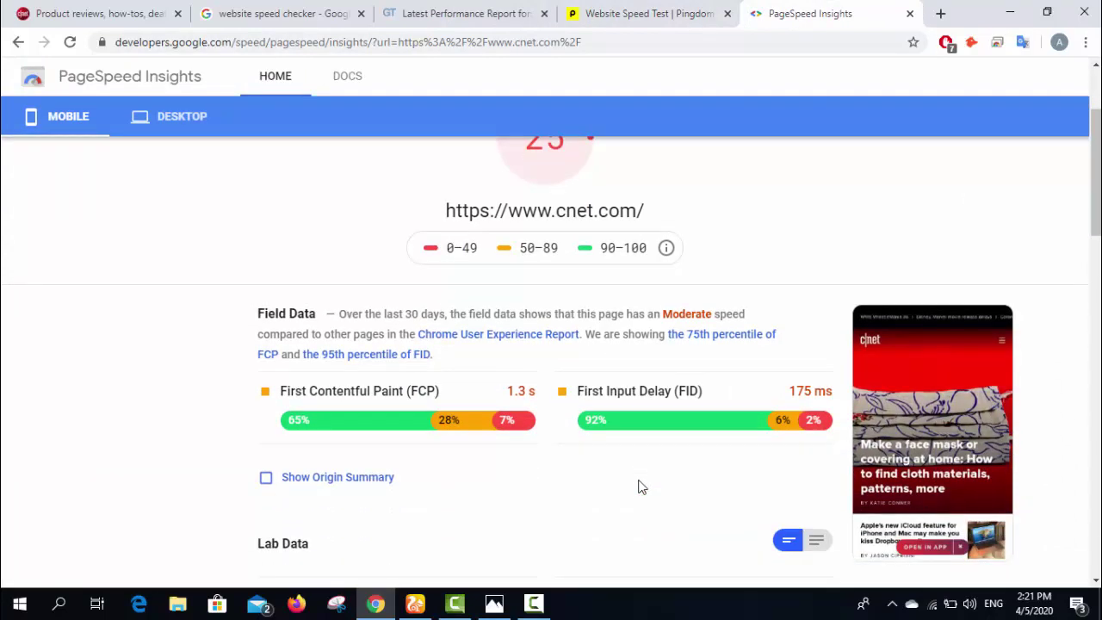
Review the Pingdom results for cnet.com, including performance grade, page size, load time, requests and improvement suggestions
click(605, 11)
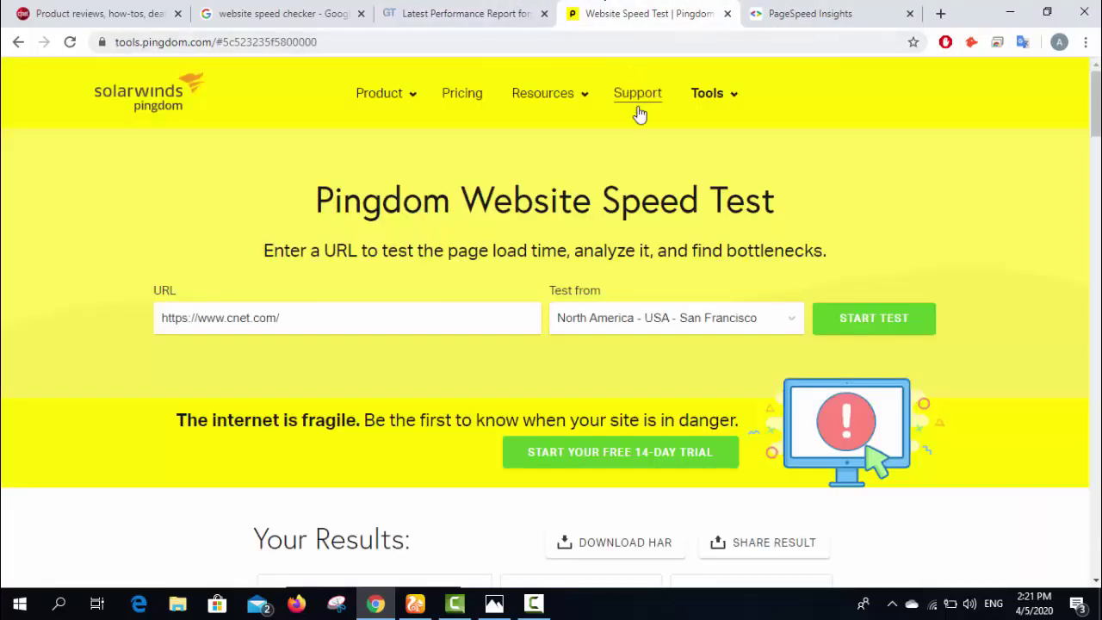
scroll(664, 195, down, 4)
scroll(664, 195, up, 3)
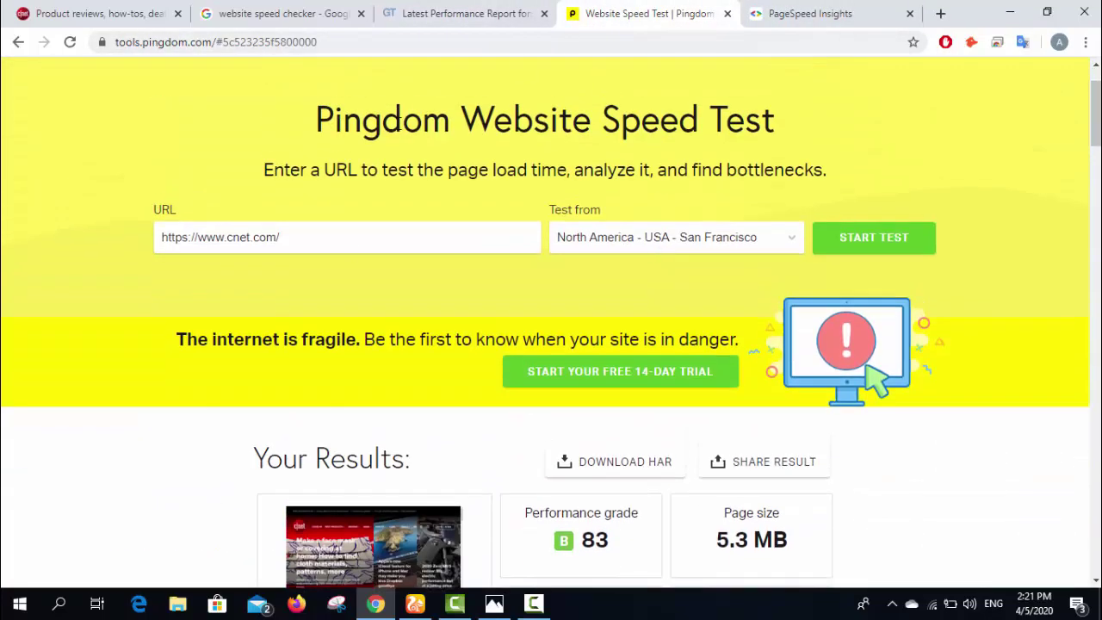
scroll(473, 379, down, 5)
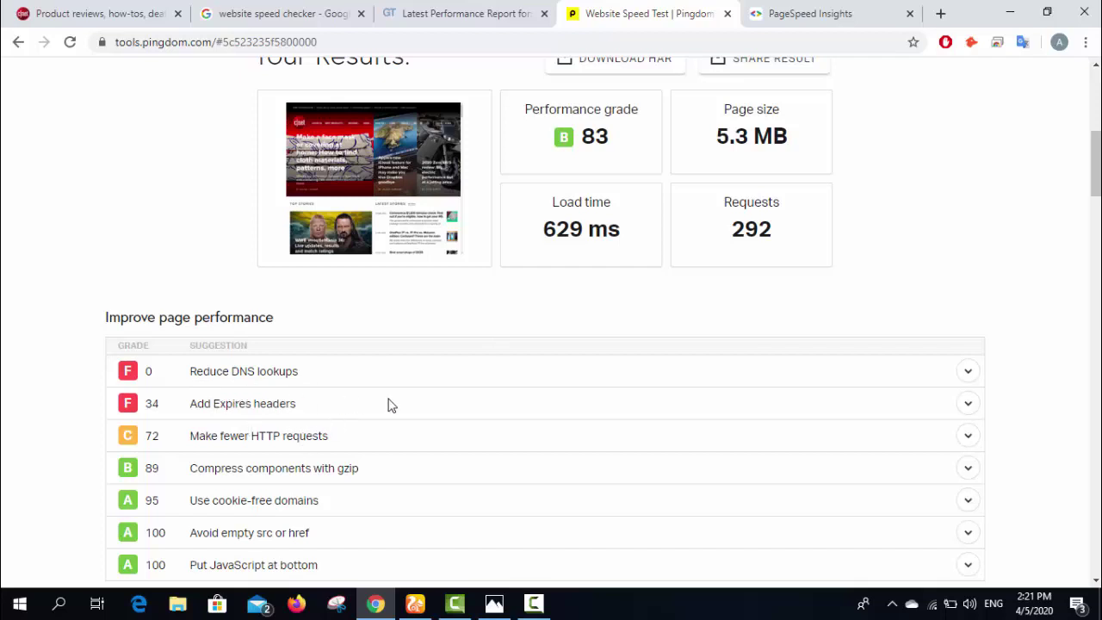
Compare the Pingdom results with the GTmetrix page details and read through the GTmetrix PageSpeed recommendations
click(539, 11)
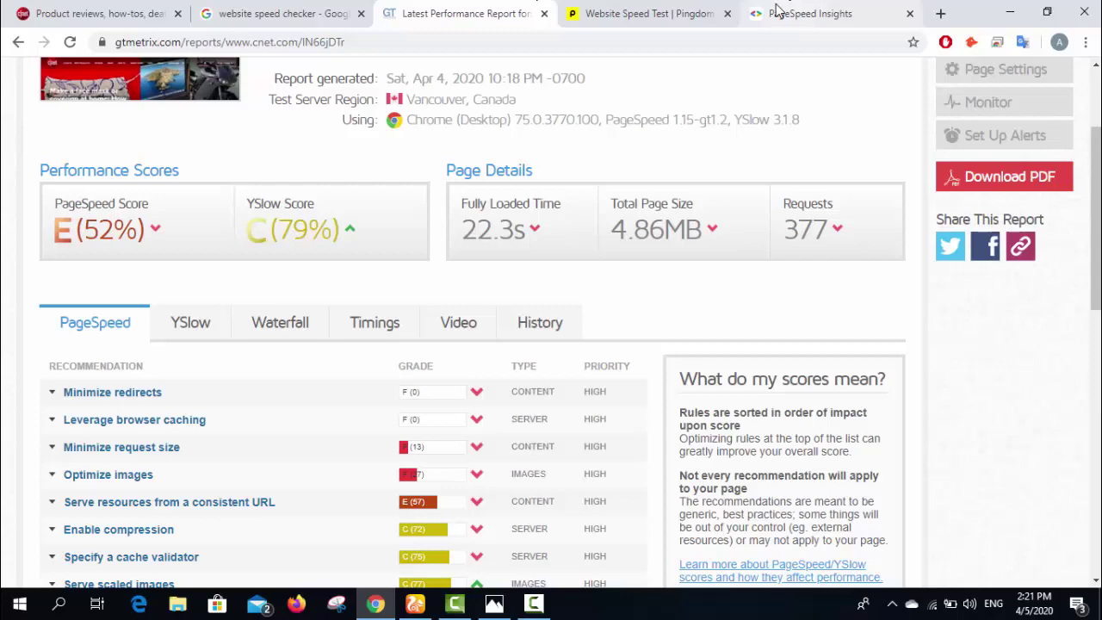
click(646, 13)
click(484, 10)
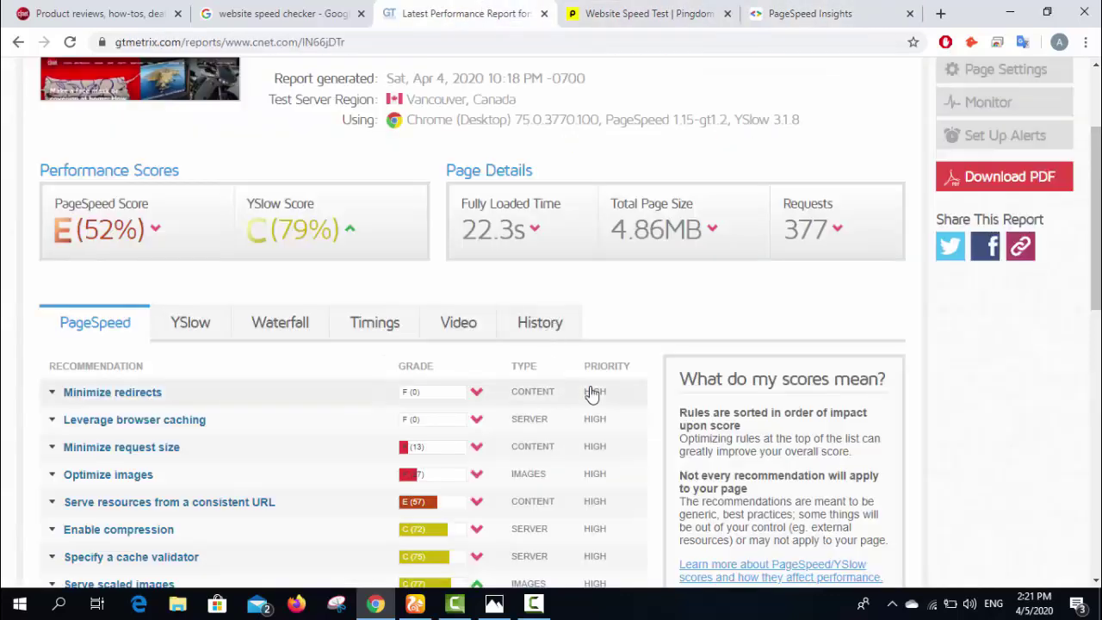
scroll(494, 327, up, 2)
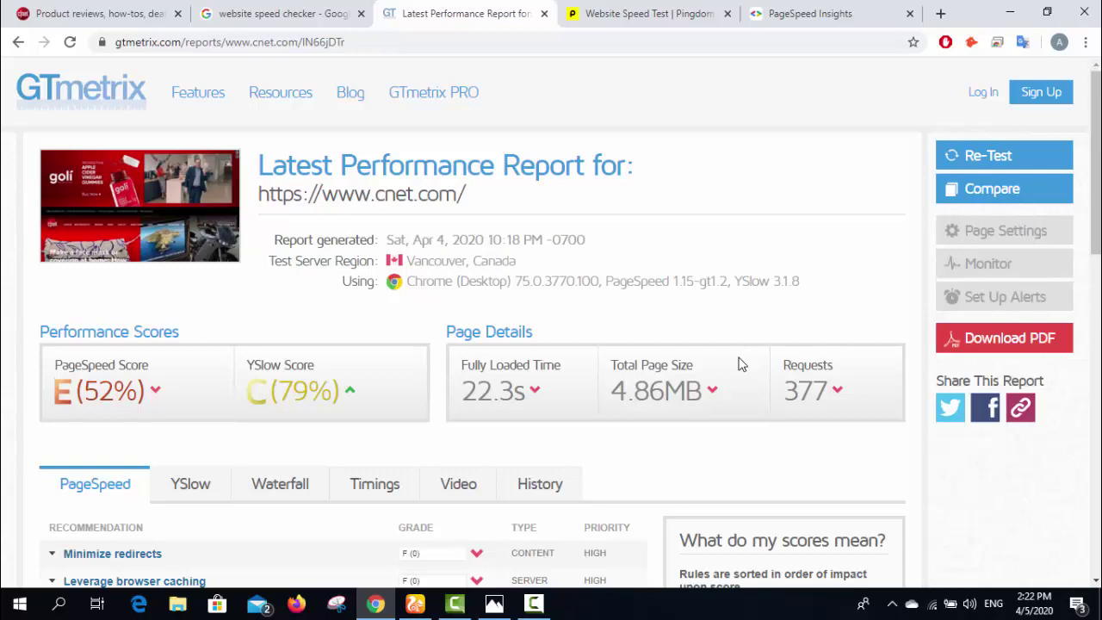
scroll(566, 546, down, 5)
scroll(482, 396, up, 1)
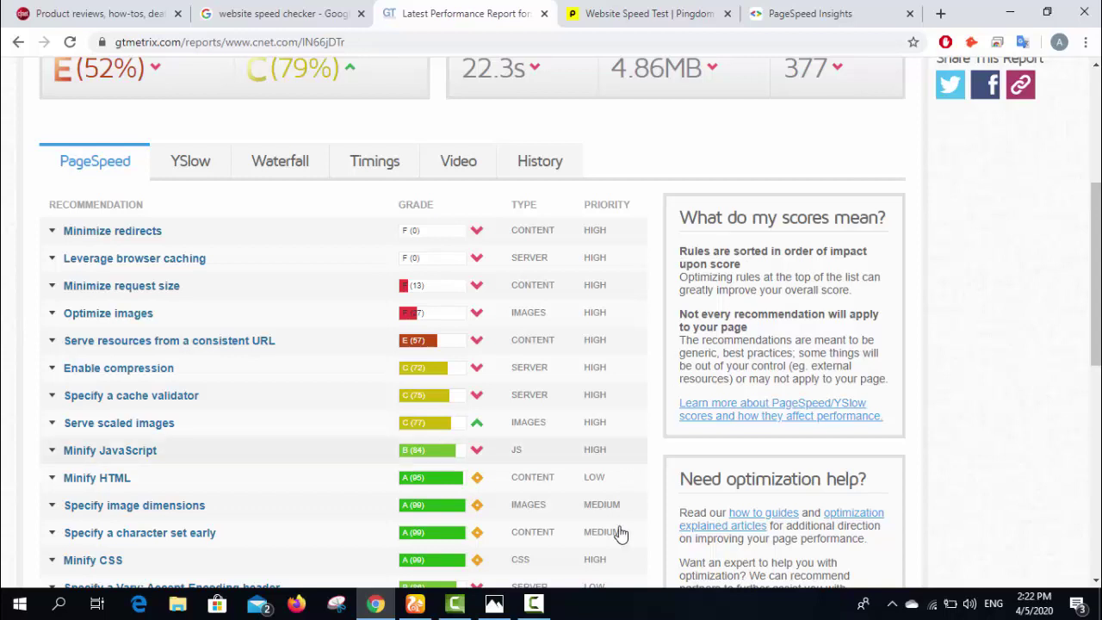
click(546, 605)
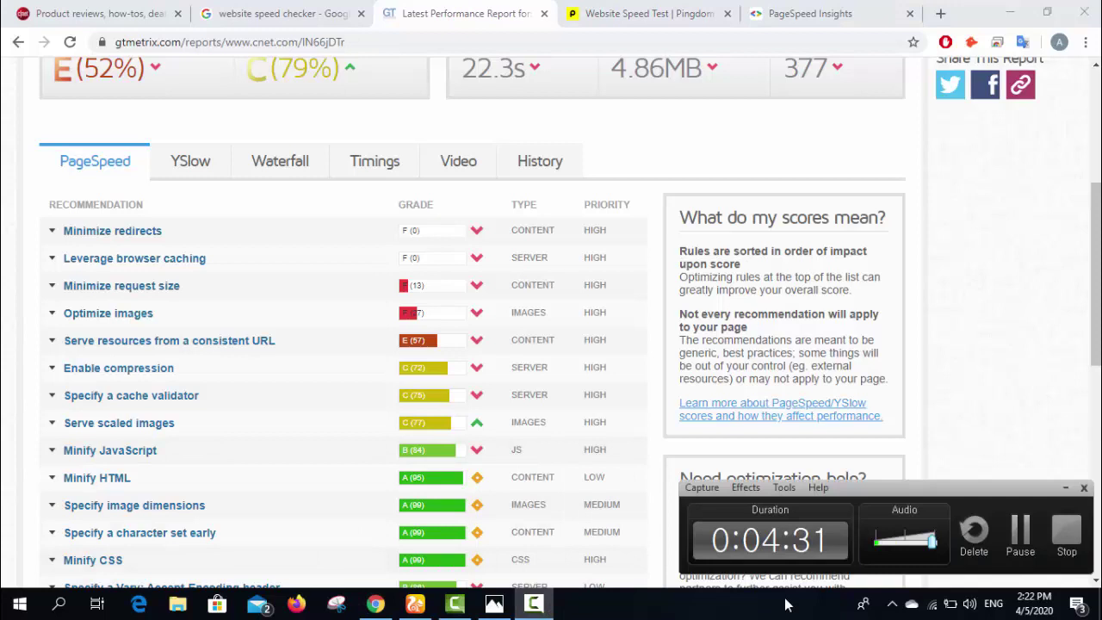